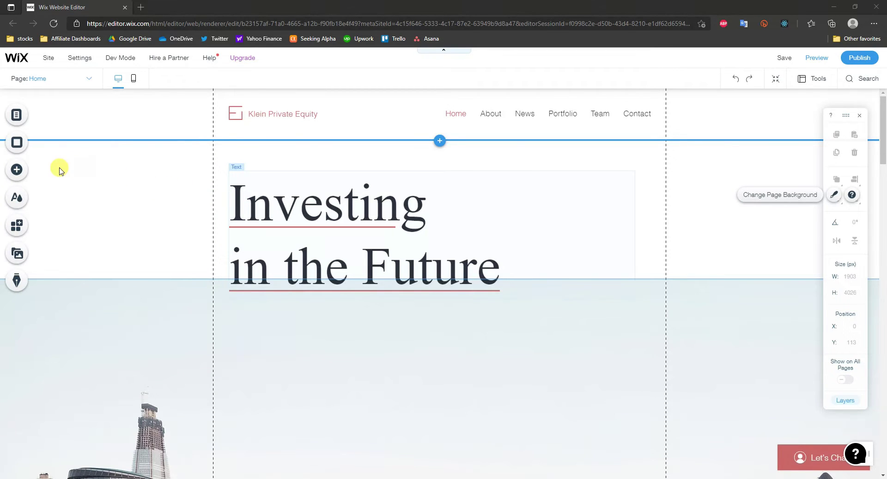
# Add a blank page named Gallery after Home and open it for editing.
pyautogui.click(47, 152)
pyautogui.click(25, 120)
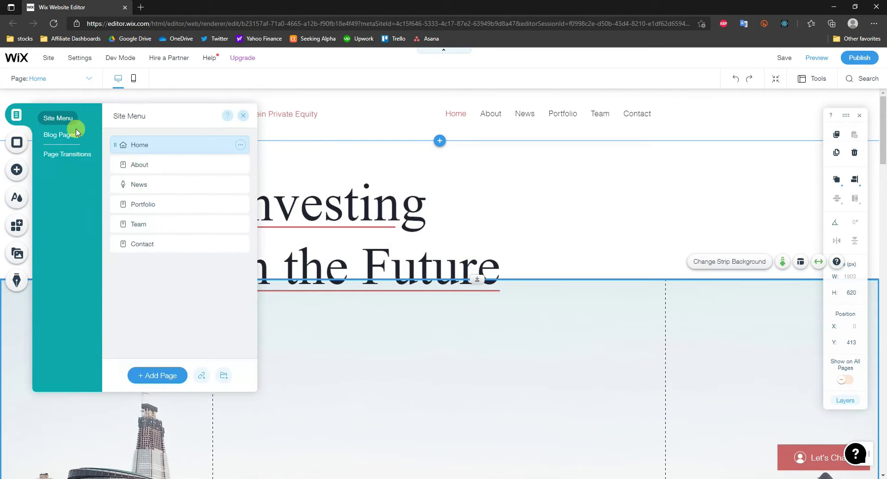
pyautogui.click(157, 372)
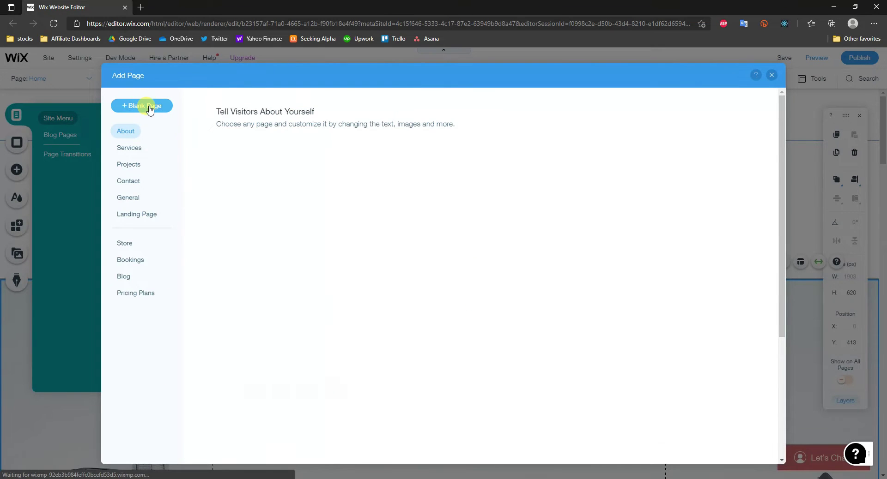
pyautogui.click(148, 106)
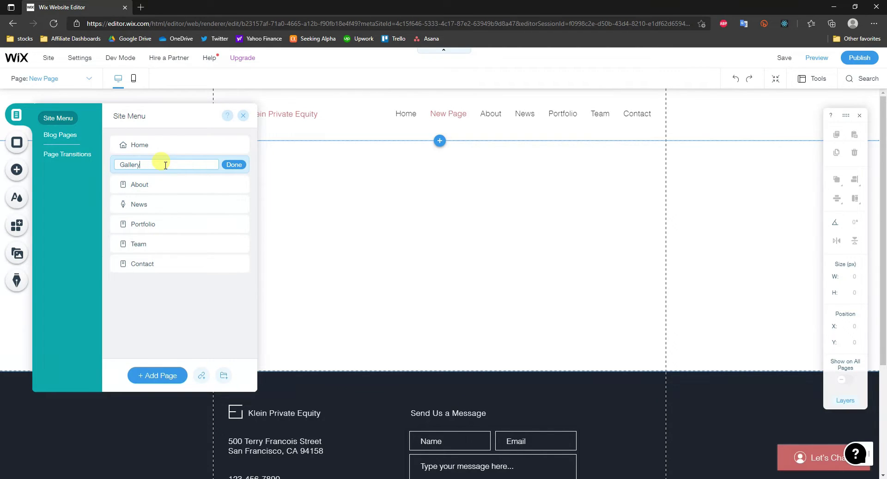
pyautogui.click(233, 165)
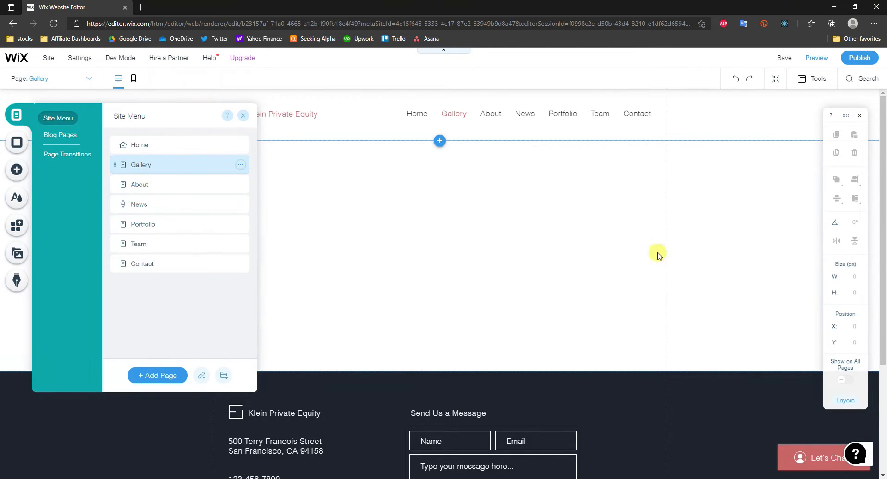
pyautogui.click(668, 265)
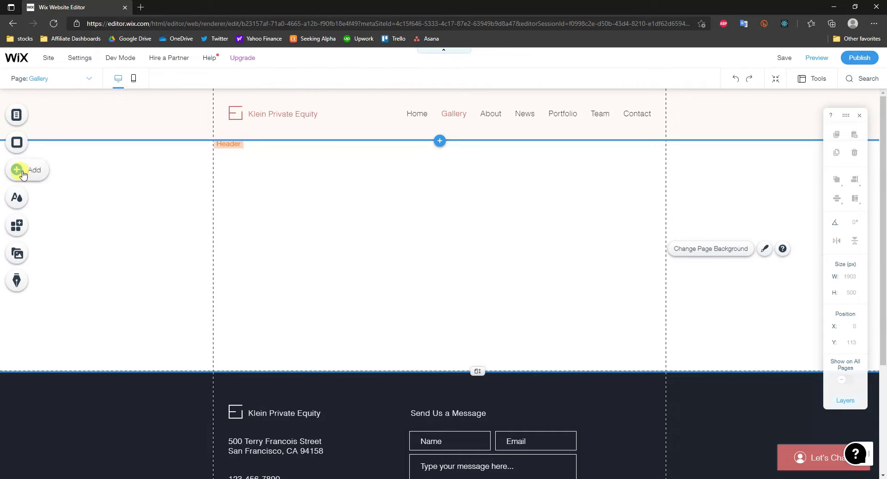
# Search the App Market for 'wix pro' and add Wix Pro Gallery to the Gallery page.
pyautogui.click(33, 230)
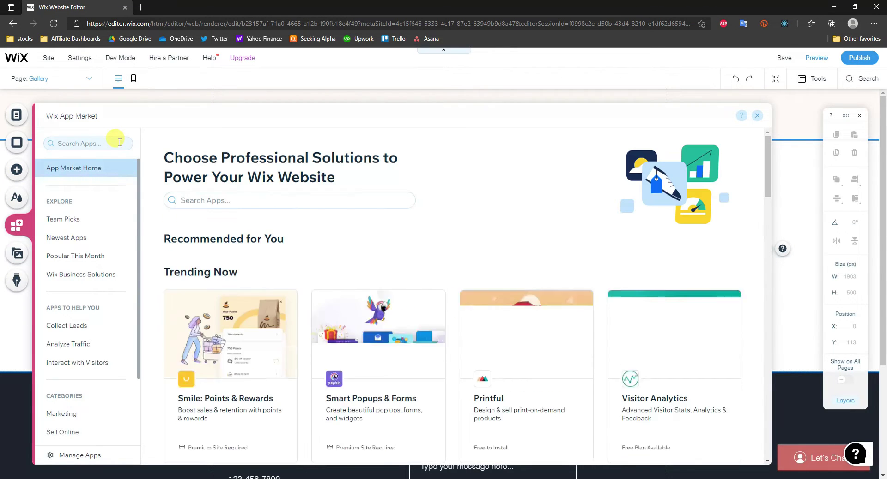
pyautogui.click(119, 142)
pyautogui.write('wix pro gallery')
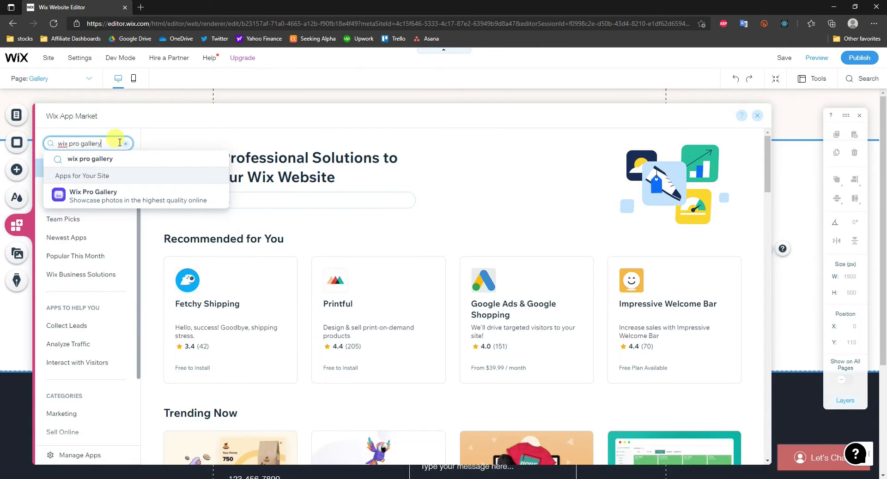
pyautogui.click(108, 203)
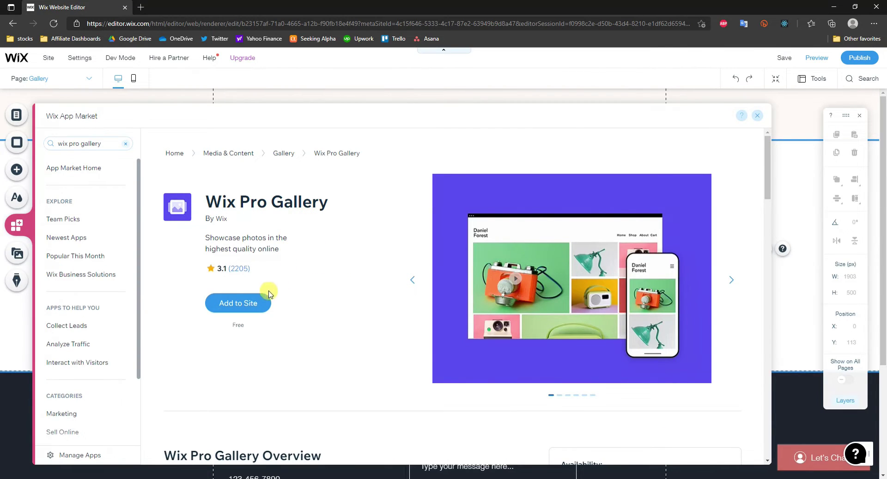
pyautogui.click(221, 309)
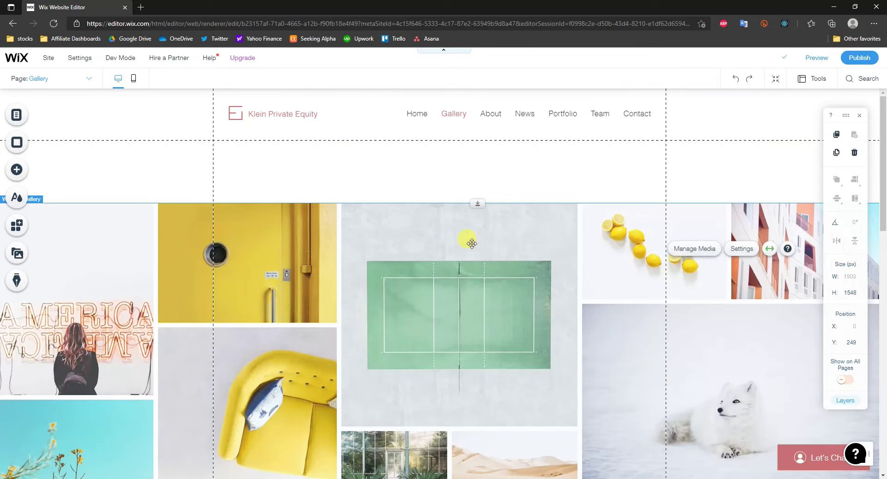
pyautogui.scroll(-6, 526, 309)
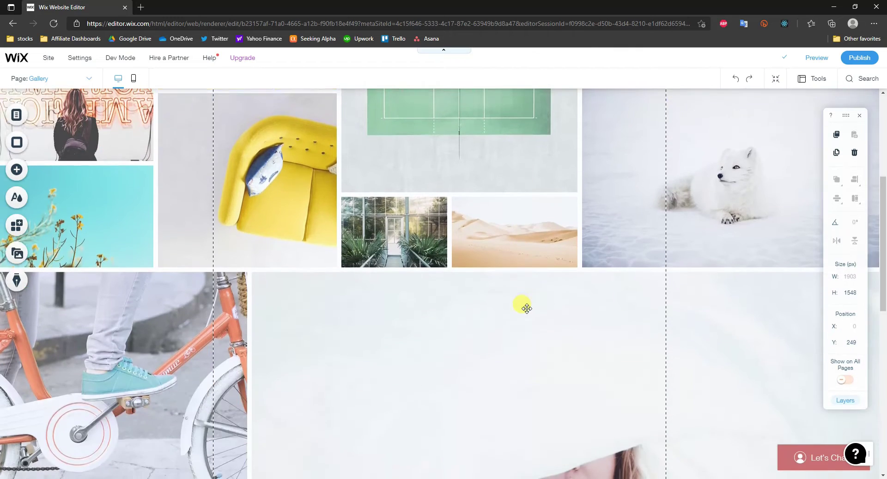
pyautogui.scroll(3, 526, 308)
pyautogui.scroll(2, 526, 309)
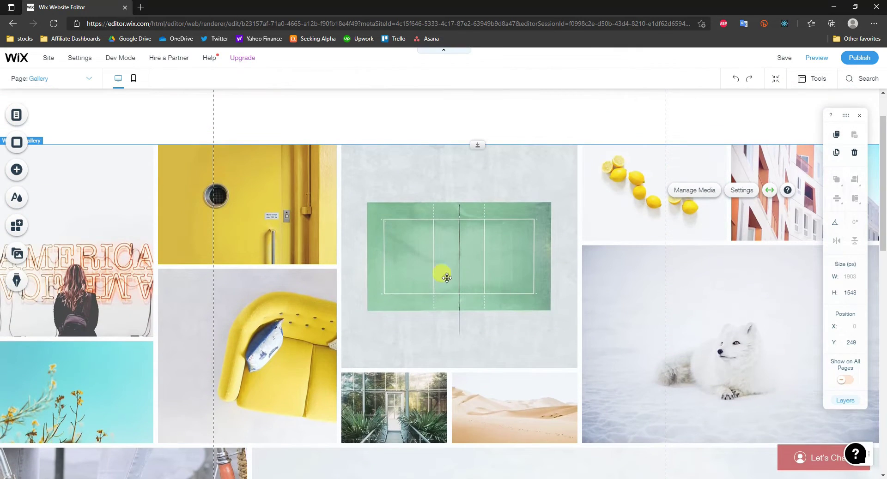
pyautogui.rightClick(354, 245)
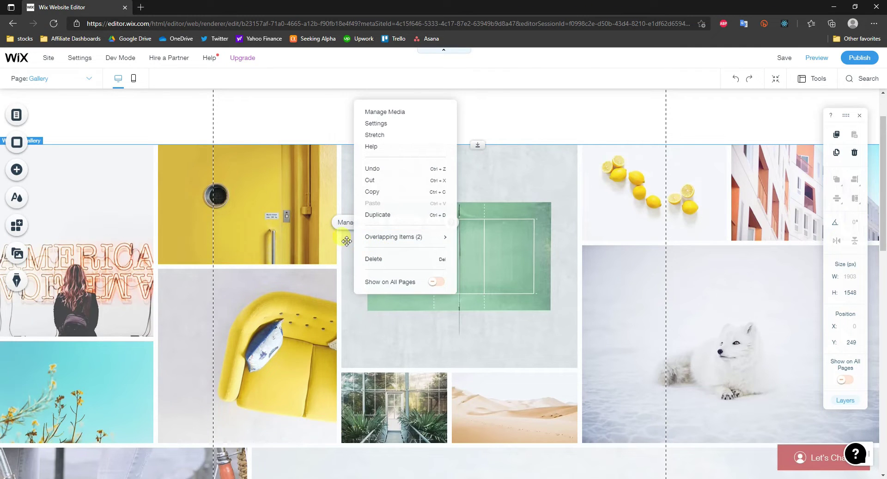
pyautogui.click(394, 113)
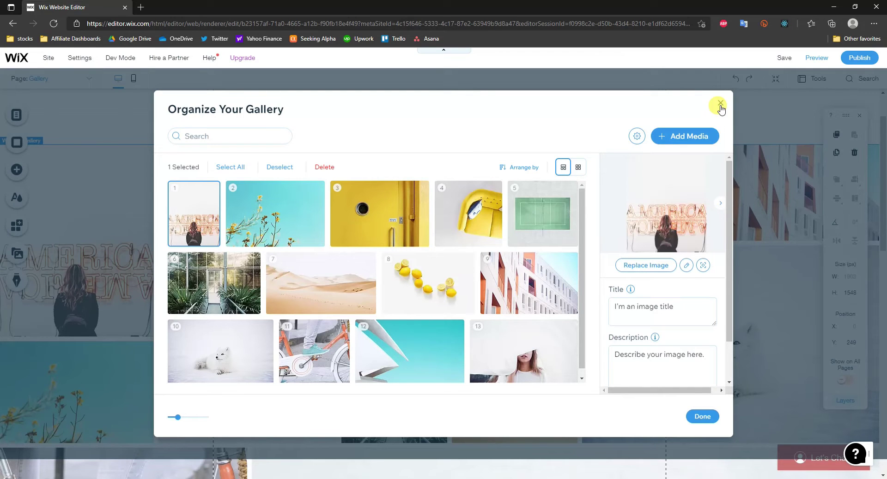
pyautogui.click(721, 108)
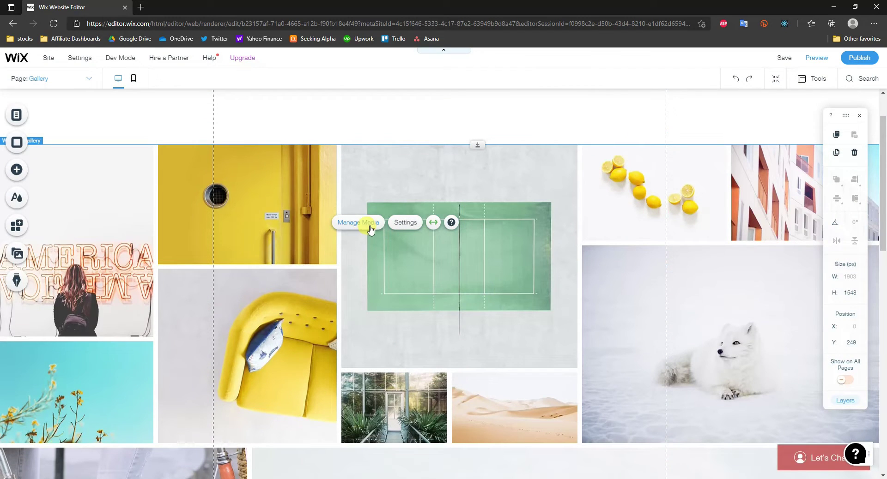
# Open the gallery's Layout settings and try the Masonry and Grid layouts.
pyautogui.click(406, 224)
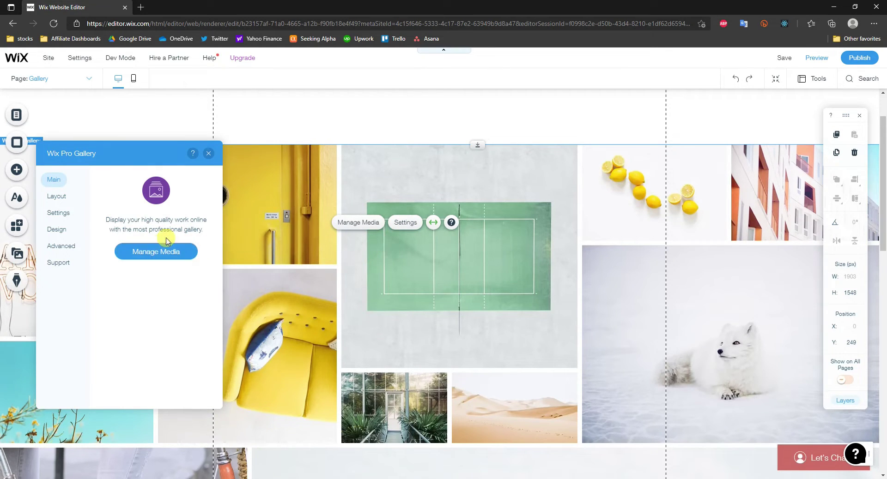
pyautogui.click(58, 197)
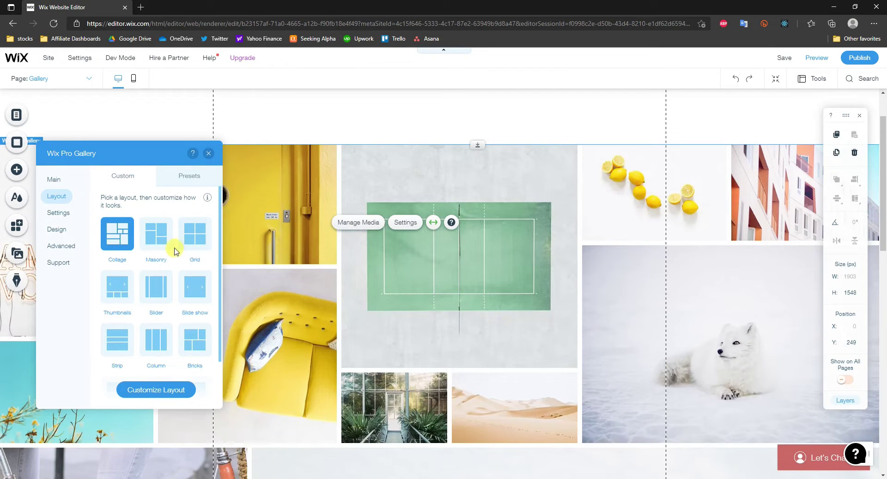
pyautogui.click(157, 237)
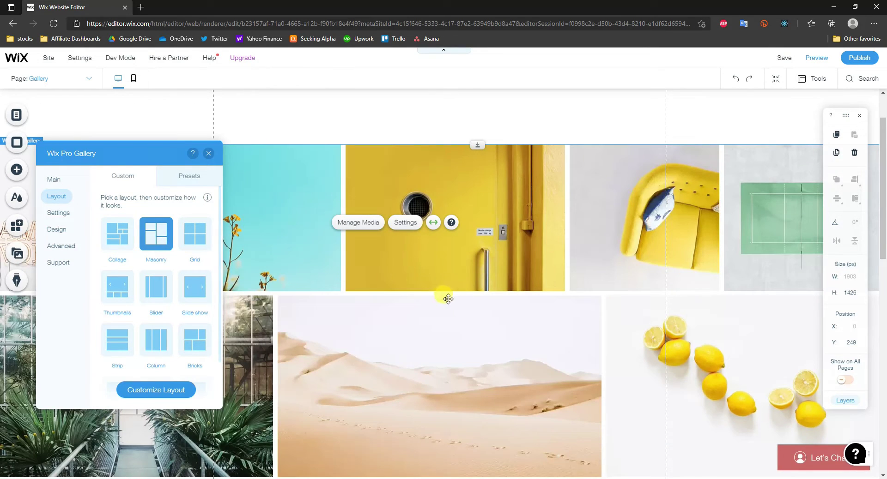
pyautogui.click(195, 234)
pyautogui.scroll(-1, 559, 343)
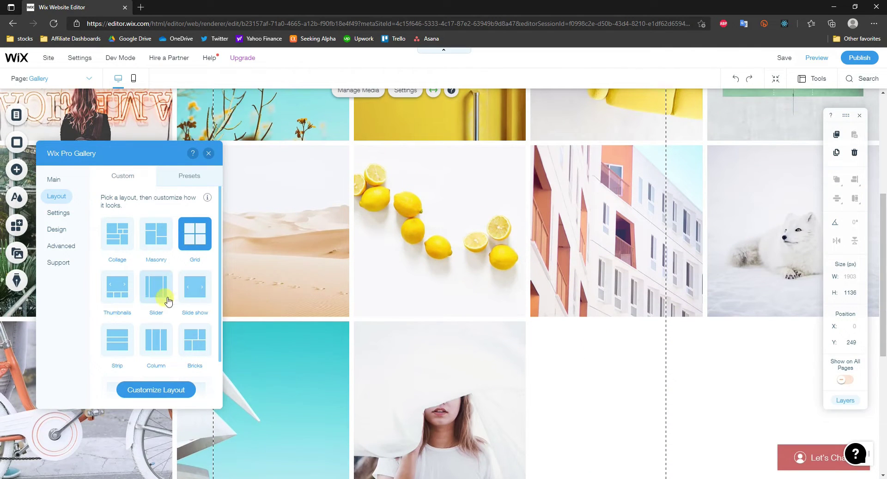
# Try Thumbnails, Slider, Slide show and Bricks, then settle on Column and open its customization options.
pyautogui.click(121, 290)
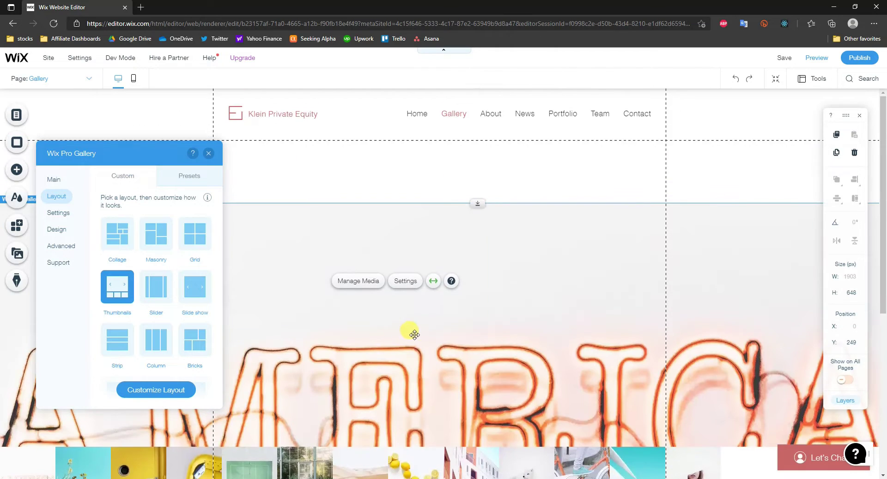
pyautogui.click(156, 287)
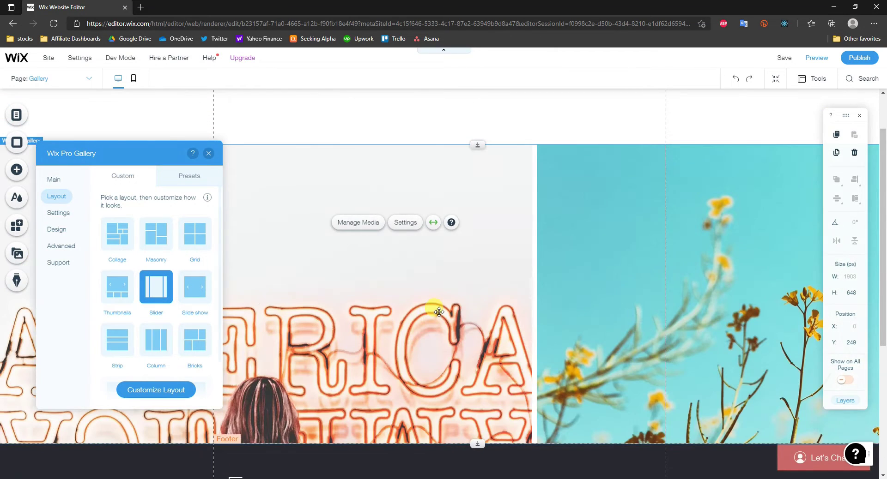
pyautogui.click(195, 315)
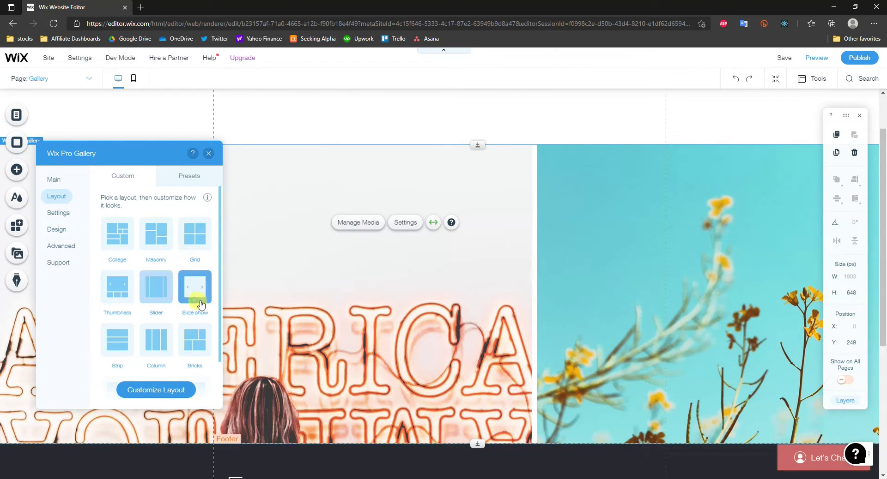
pyautogui.click(193, 339)
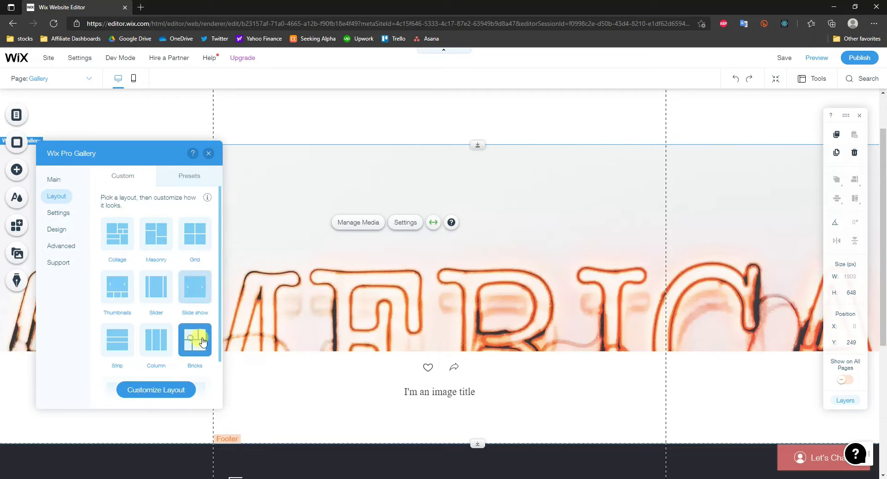
pyautogui.scroll(-1, 172, 328)
pyautogui.click(155, 299)
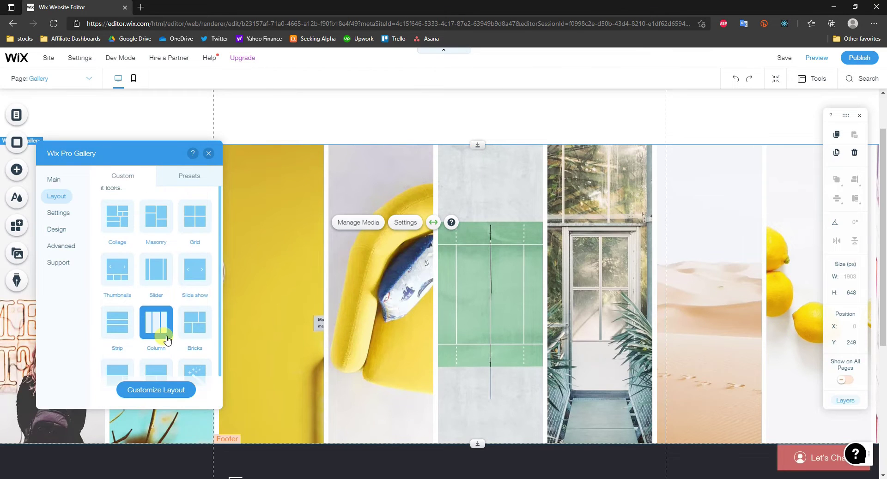
pyautogui.scroll(2, 160, 338)
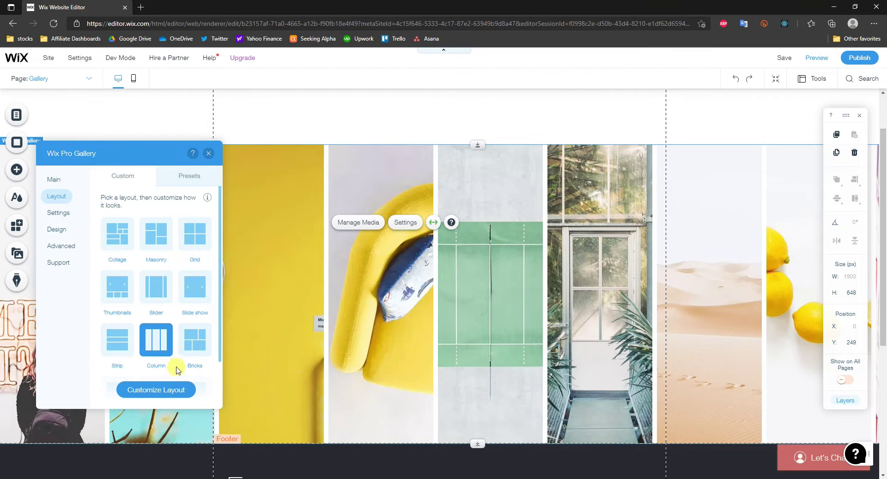
pyautogui.click(169, 390)
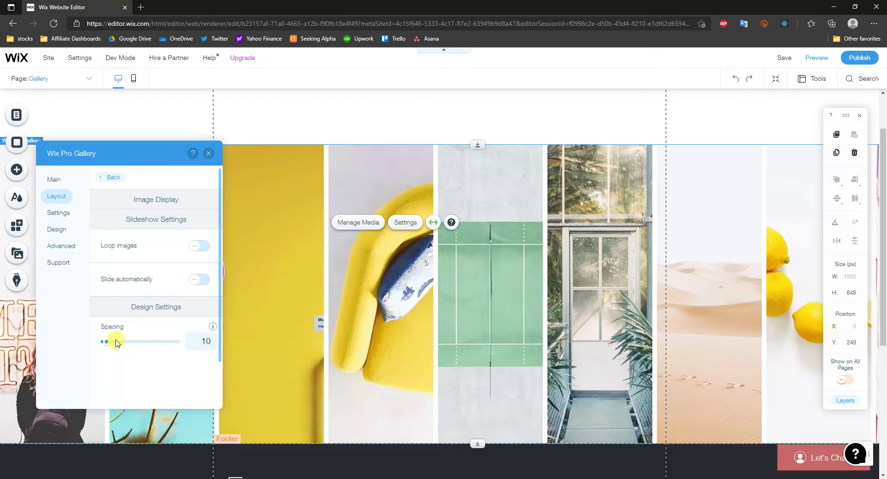
# Try an image spacing of 46, then set the spacing back to 10.
pyautogui.moveTo(105, 348); pyautogui.dragTo(117, 348)
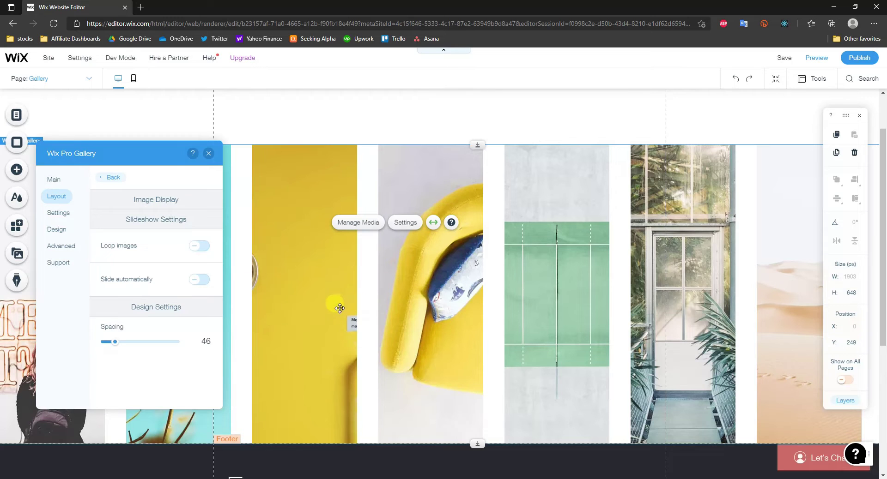
pyautogui.moveTo(115, 346); pyautogui.dragTo(107, 347)
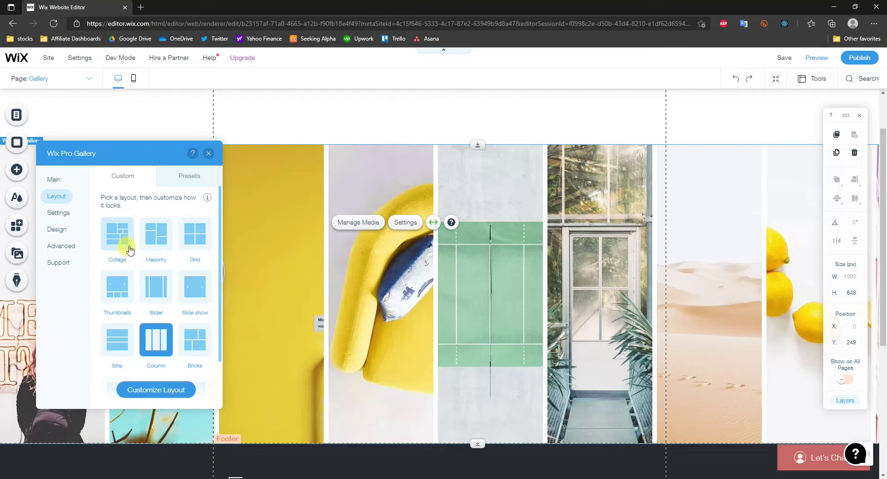
# Switch the gallery to Grid layout and keep image downloads off, with expand mode on.
pyautogui.click(194, 235)
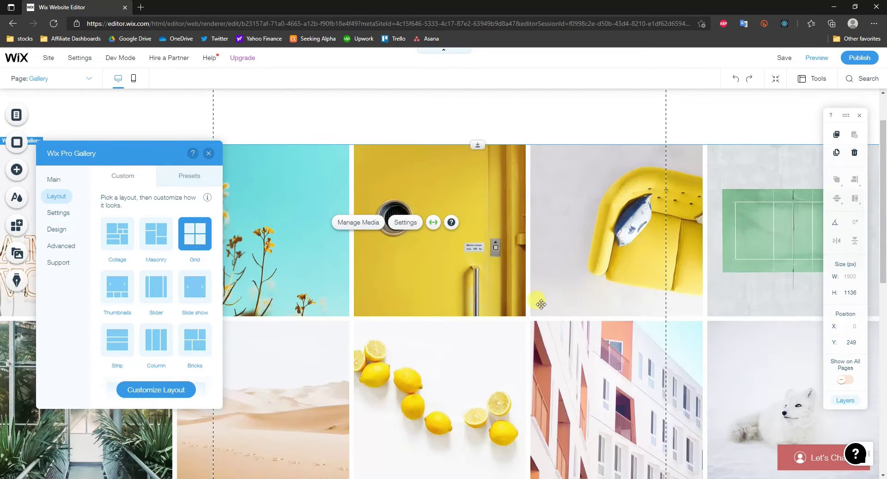
pyautogui.click(59, 212)
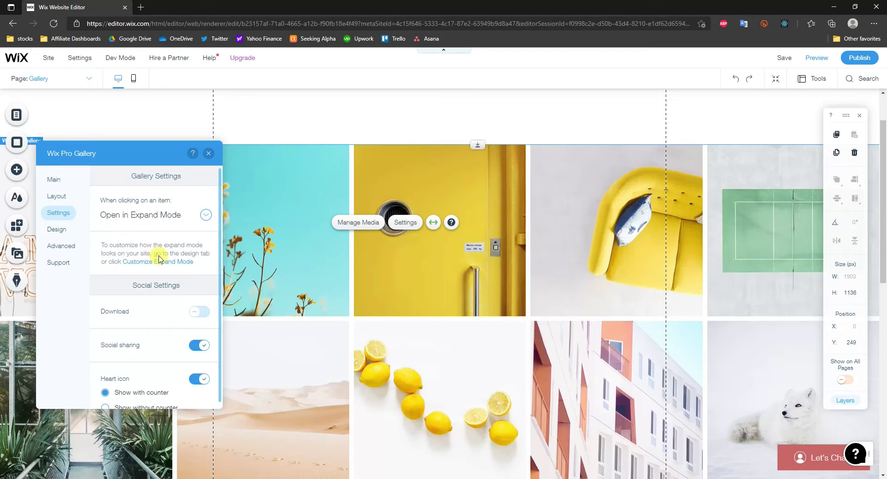
pyautogui.scroll(-1, 138, 268)
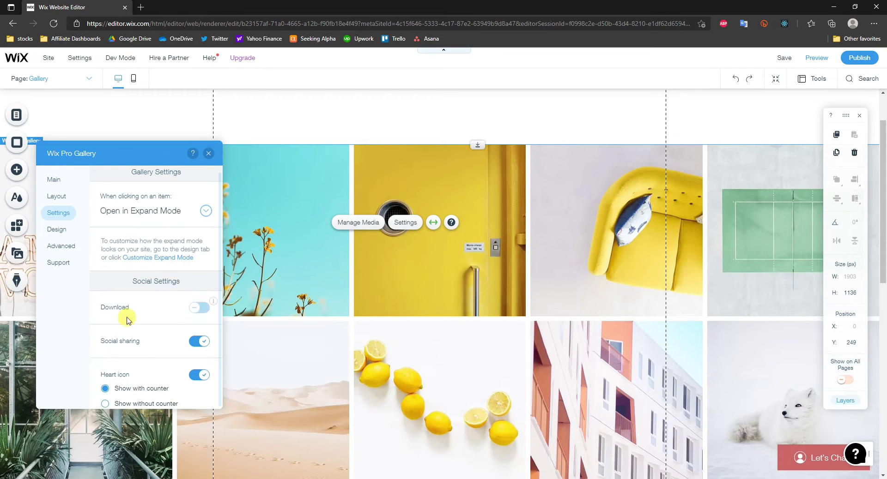
pyautogui.click(200, 308)
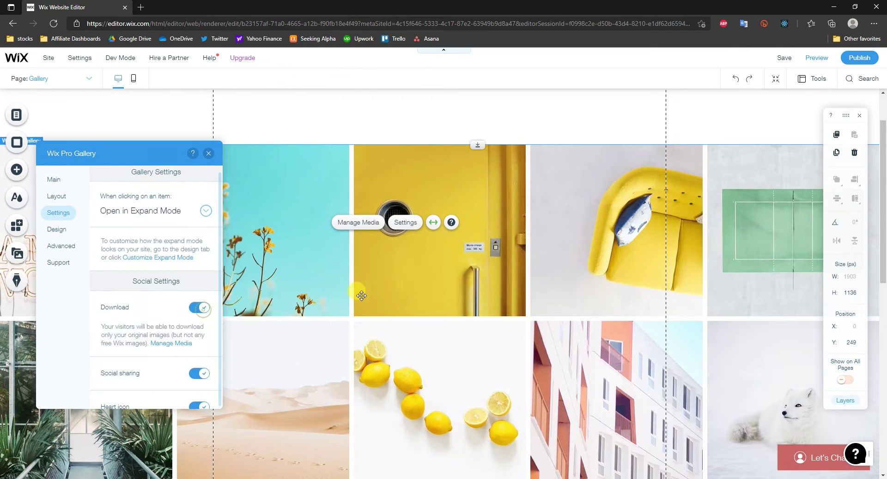
pyautogui.click(197, 308)
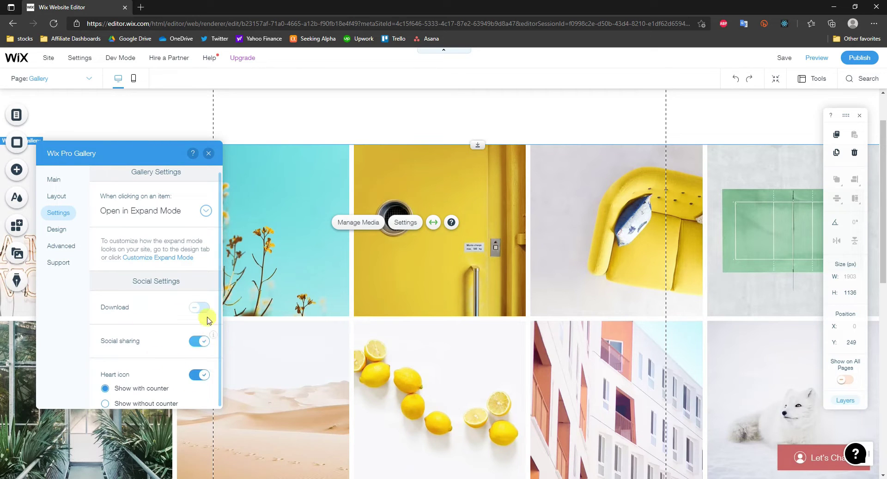
# In Design > Overlay & Icons, set the colour overlay to 60%.
pyautogui.click(71, 233)
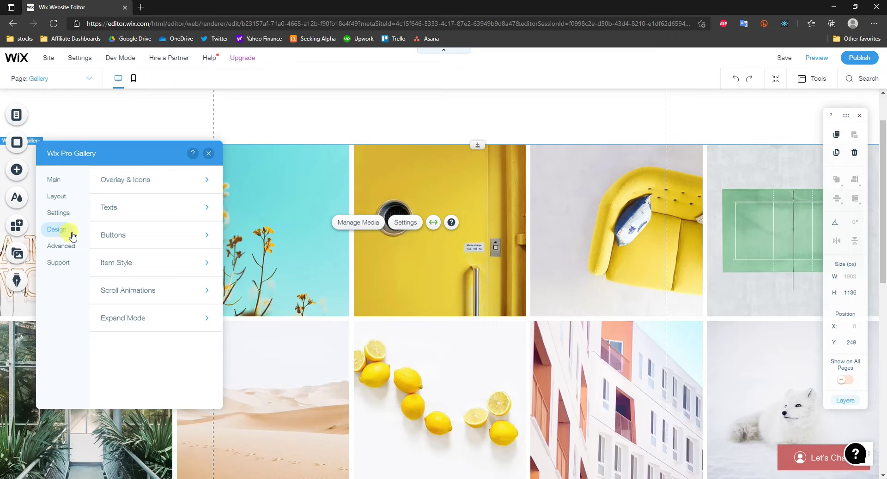
pyautogui.click(200, 185)
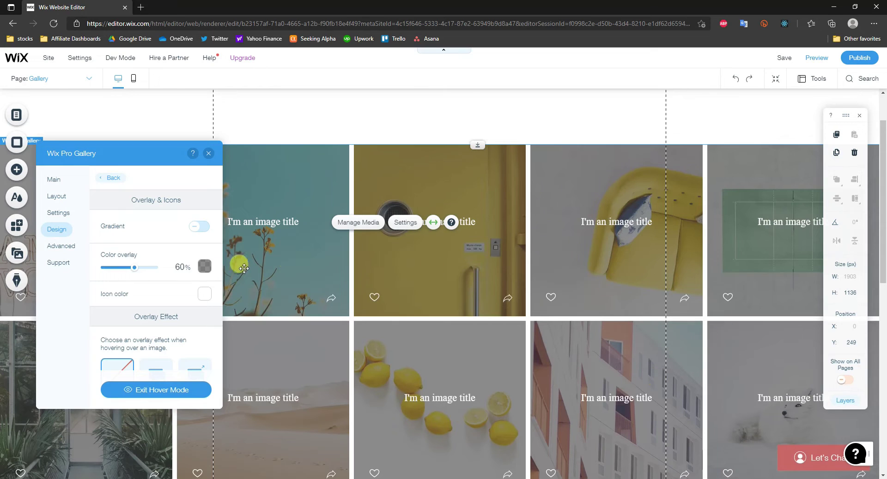
pyautogui.moveTo(135, 271)
pyautogui.mouseDown()
pyautogui.moveTo(102, 272)
pyautogui.moveTo(134, 273)
pyautogui.mouseUp()
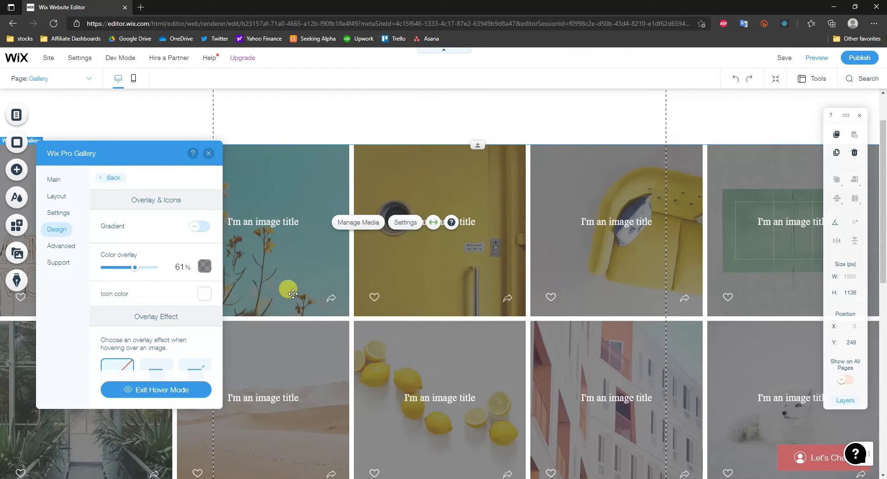
pyautogui.scroll(-1, 191, 316)
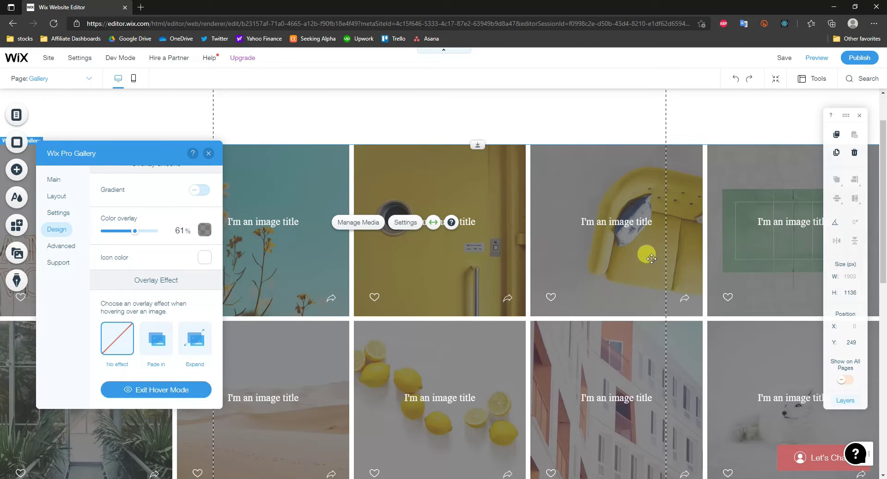
pyautogui.scroll(-2, 164, 304)
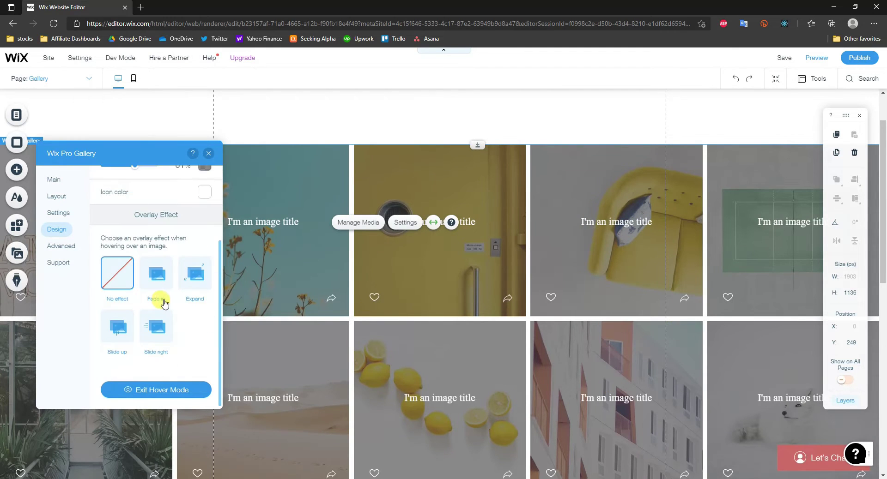
pyautogui.scroll(3, 181, 303)
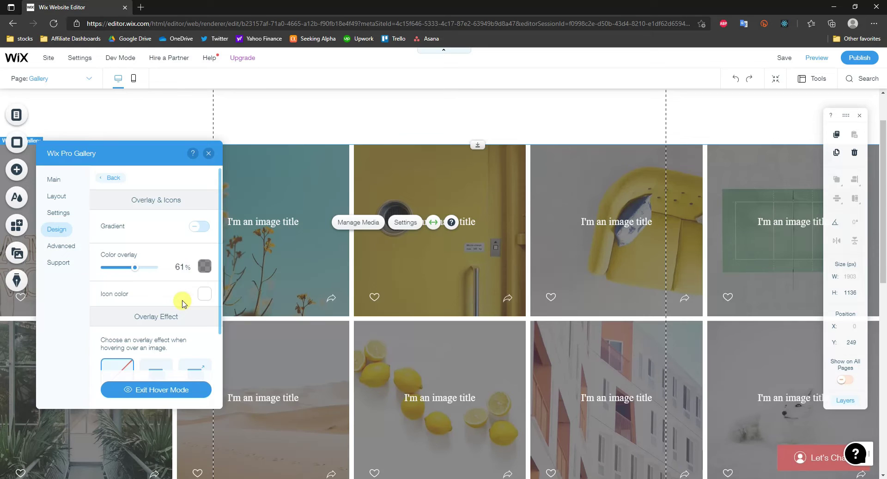
pyautogui.moveTo(135, 271); pyautogui.dragTo(107, 272)
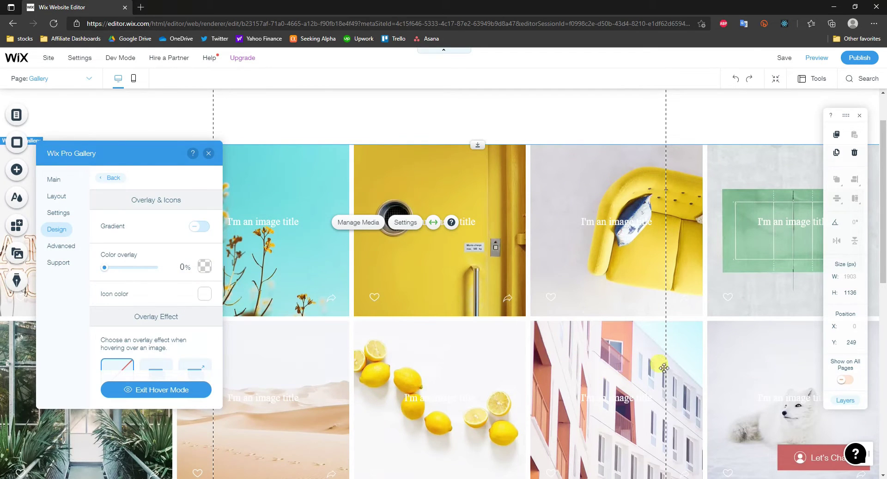
pyautogui.moveTo(107, 271); pyautogui.dragTo(131, 273)
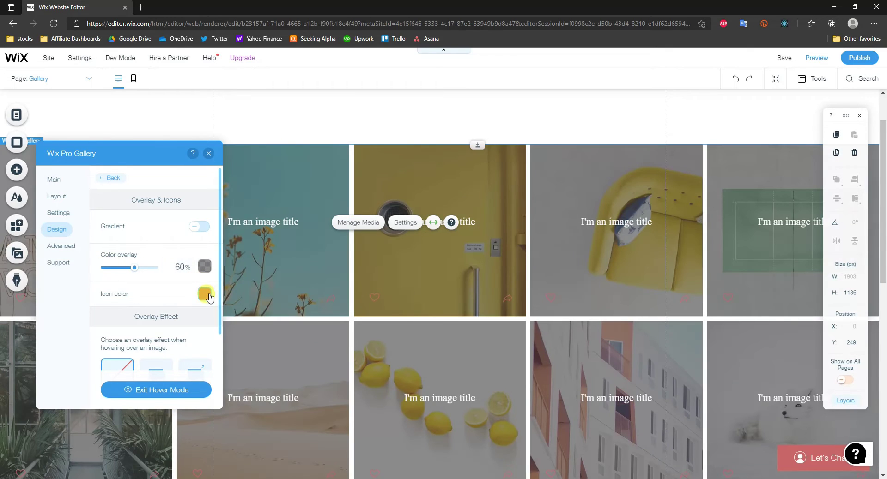
# Make the heart and share icons white.
pyautogui.click(204, 294)
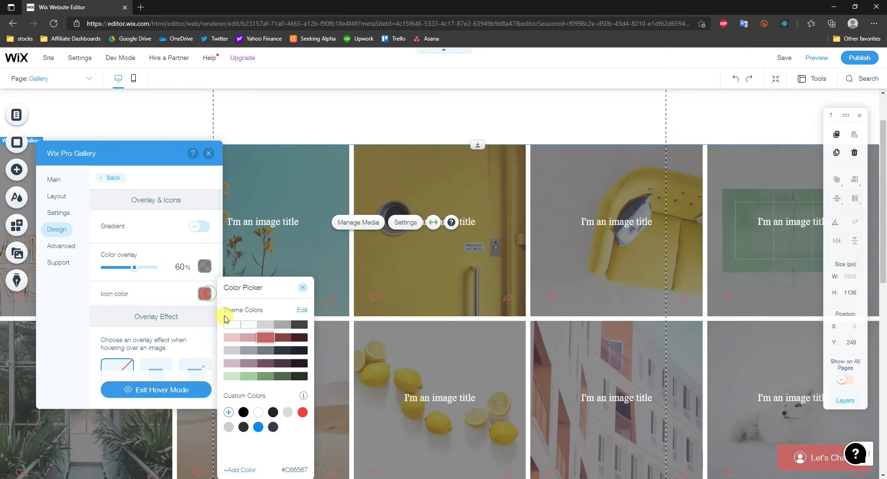
pyautogui.click(232, 325)
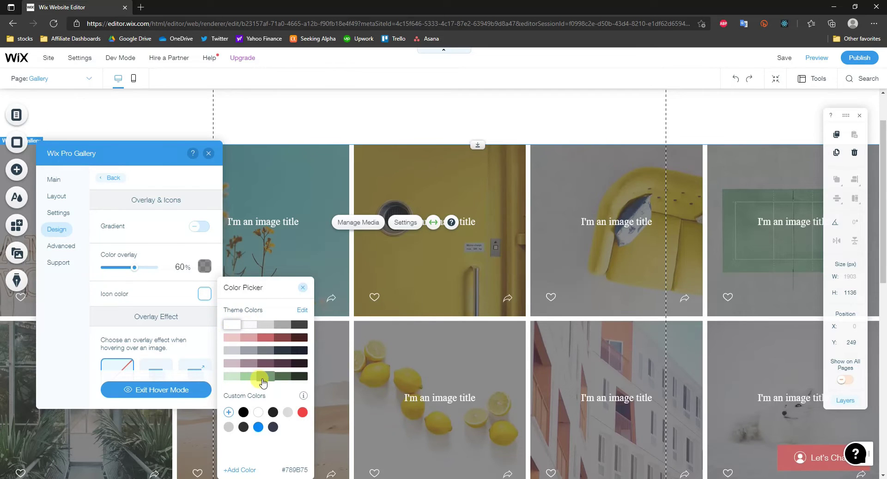
pyautogui.click(259, 426)
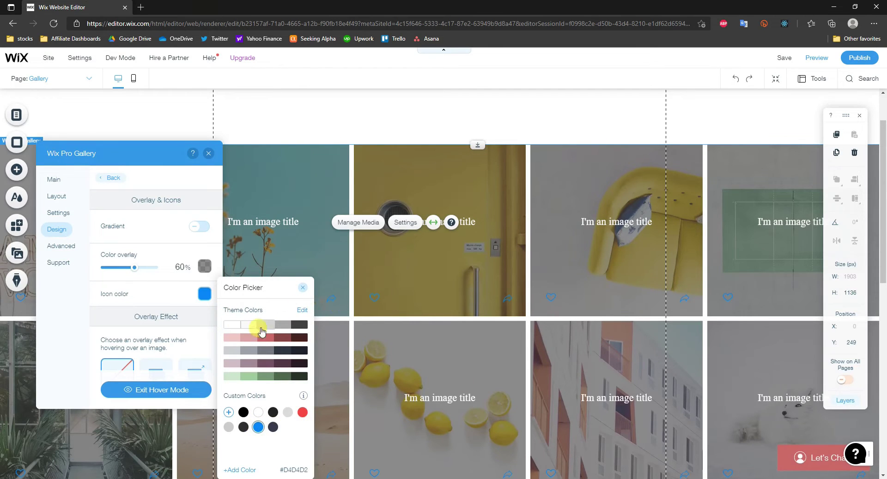
pyautogui.click(233, 329)
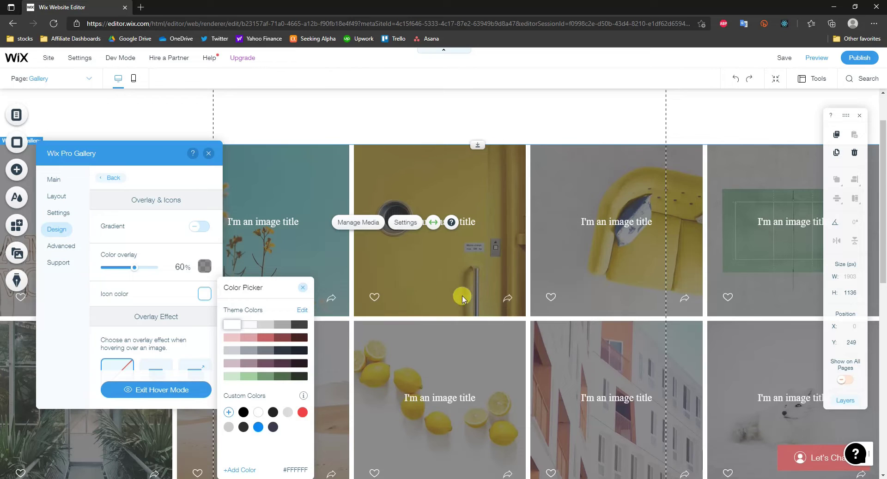
pyautogui.click(167, 285)
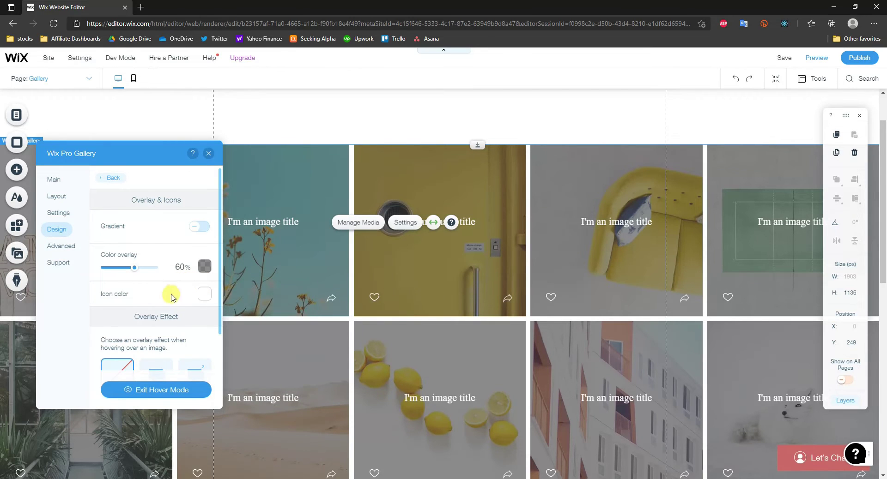
# Choose the Fade in hover overlay effect.
pyautogui.scroll(-2, 174, 302)
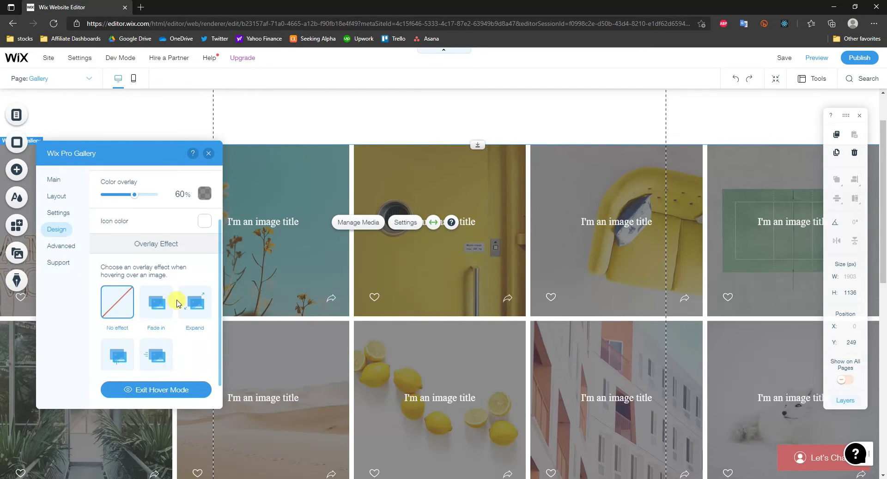
pyautogui.scroll(-1, 160, 291)
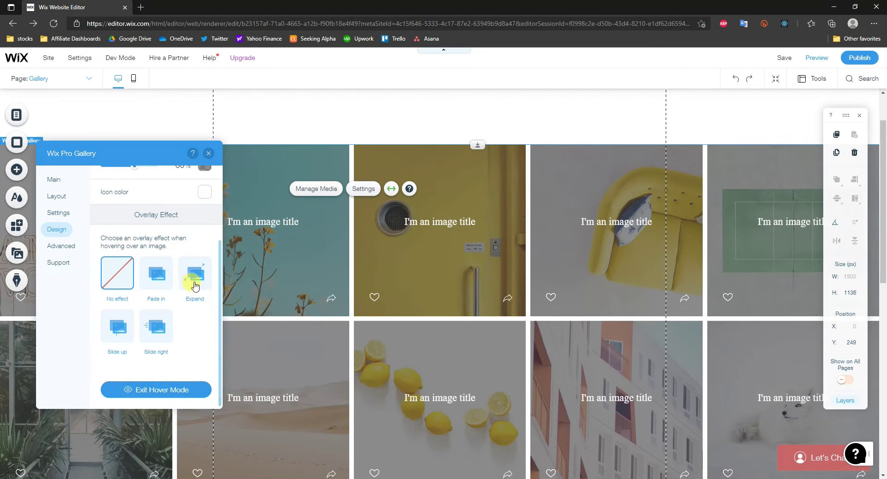
pyautogui.scroll(3, 198, 280)
pyautogui.scroll(1, 568, 224)
pyautogui.scroll(-2, 568, 224)
pyautogui.scroll(-3, 168, 303)
pyautogui.click(155, 272)
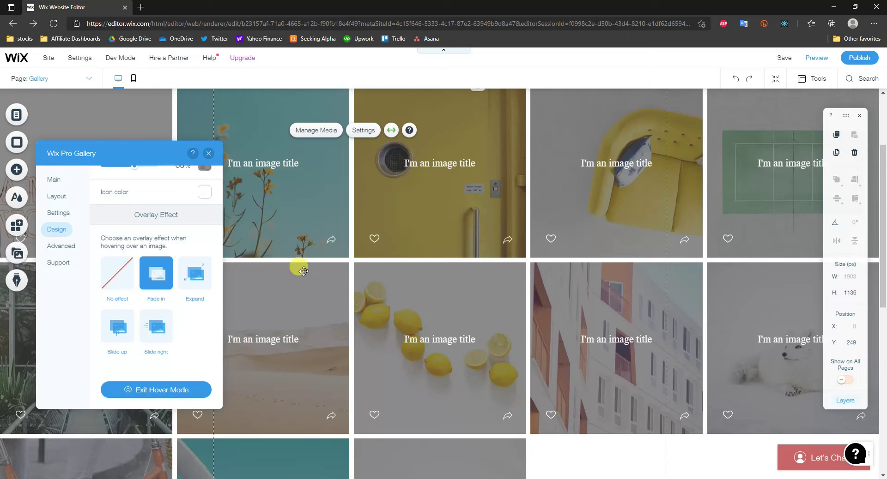
pyautogui.scroll(2, 469, 191)
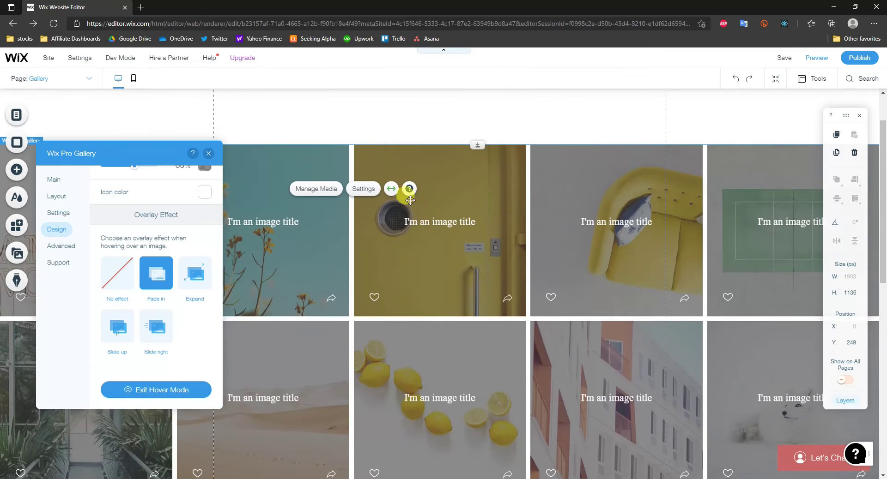
# Preview the Gallery page and check the grey overlay fading in over the images.
pyautogui.click(813, 59)
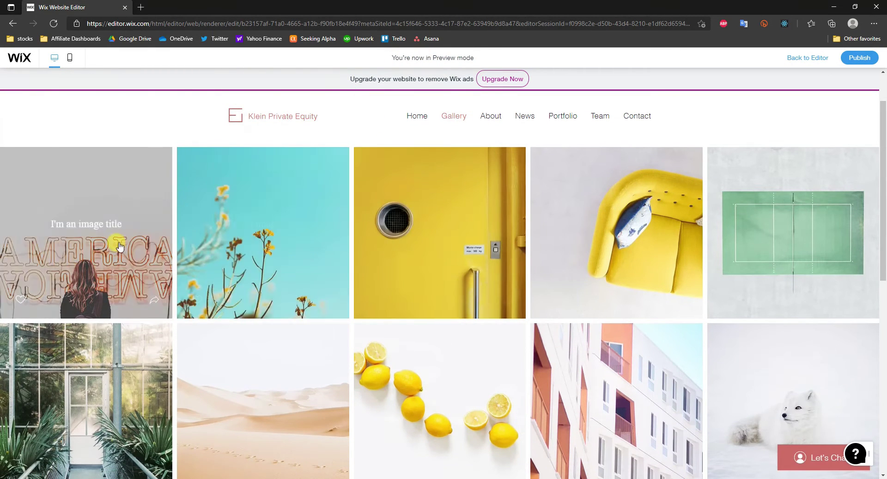
pyautogui.scroll(-1, 246, 381)
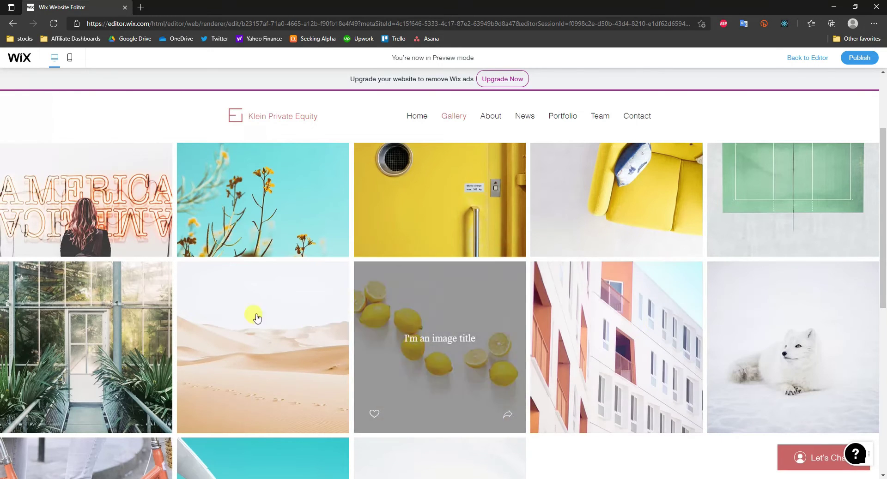
pyautogui.scroll(1, 256, 319)
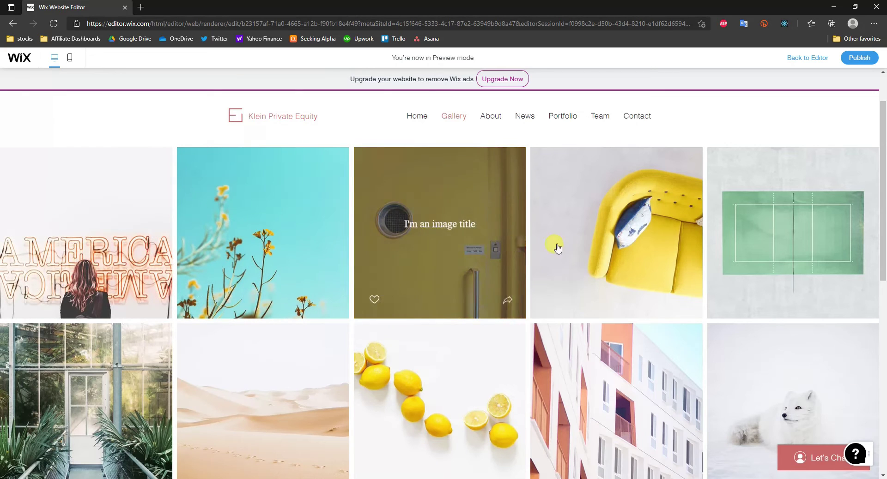
pyautogui.scroll(1, 307, 283)
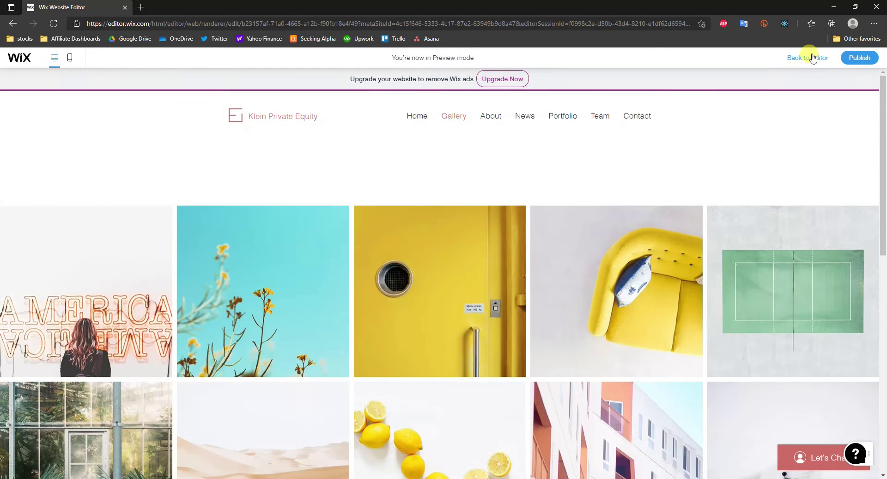
# Leave preview and open the Pro Gallery's Design settings.
pyautogui.click(808, 58)
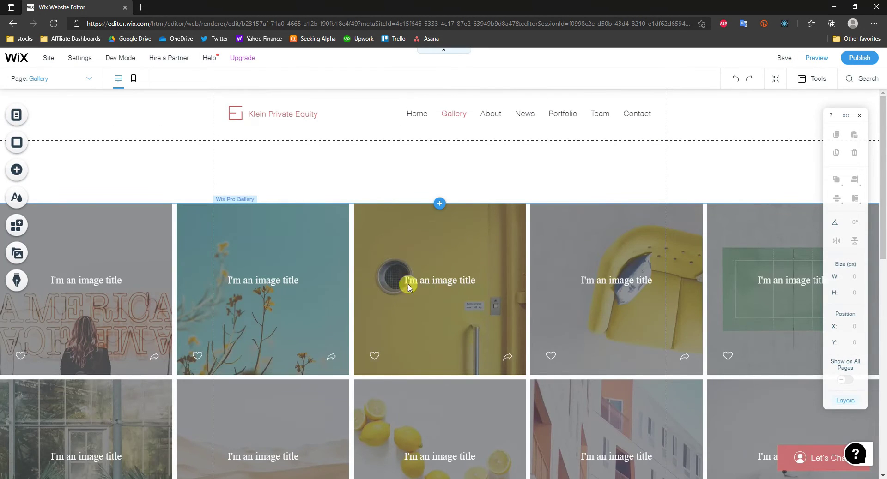
pyautogui.rightClick(314, 290)
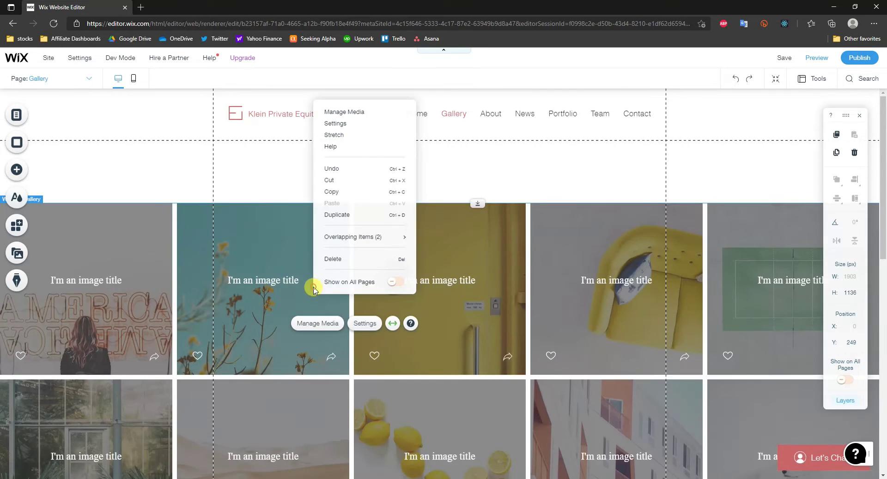
pyautogui.click(279, 287)
pyautogui.click(331, 323)
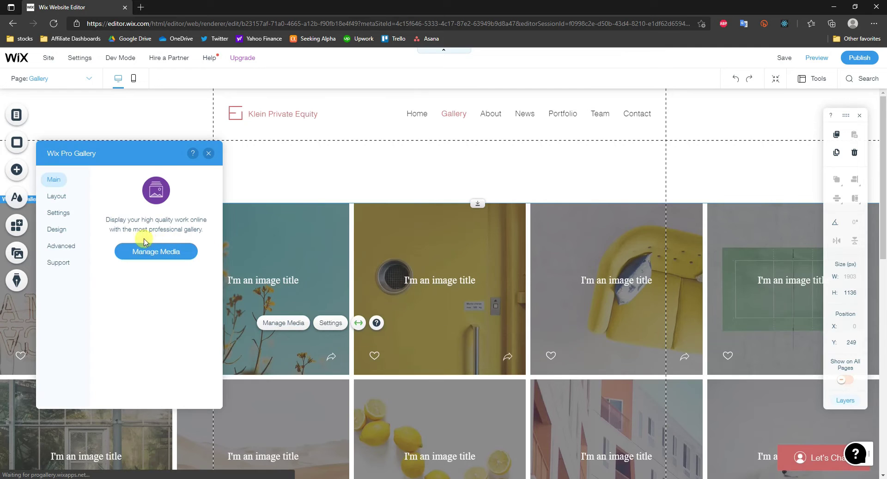
pyautogui.click(62, 229)
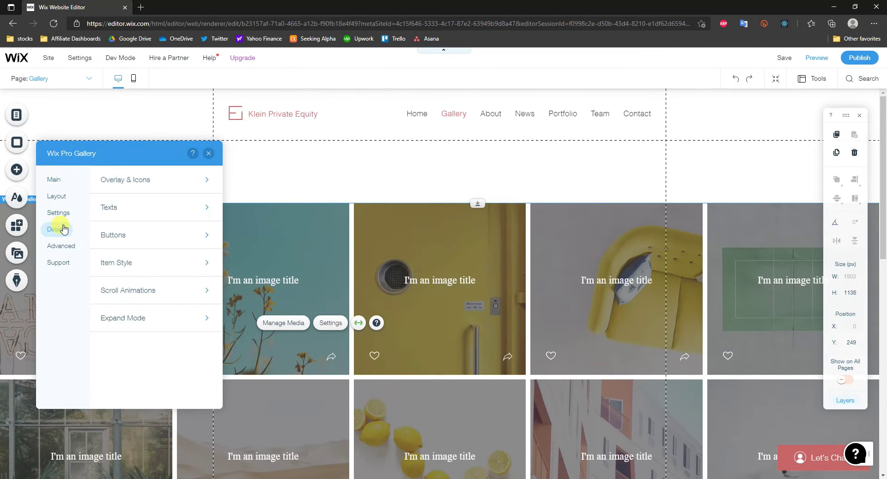
pyautogui.click(61, 217)
pyautogui.click(57, 229)
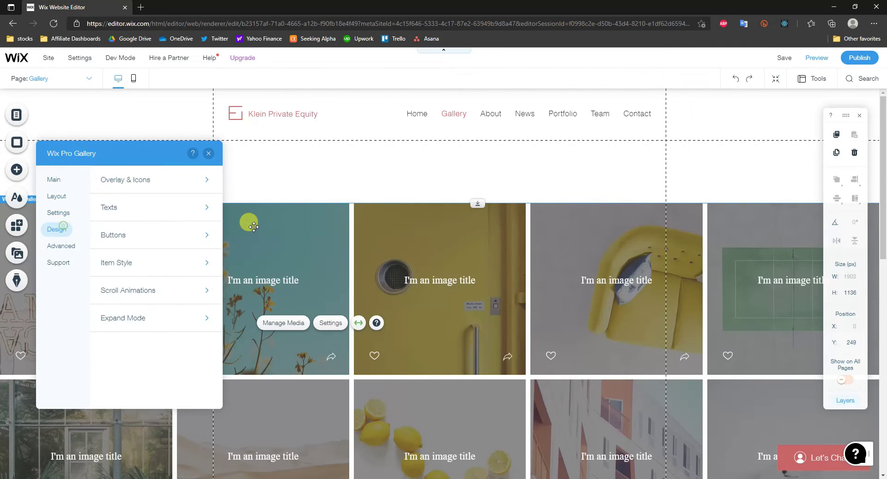
# In Texts, keep image titles on the image, shown on hover, in Heading 5 style.
pyautogui.click(205, 211)
pyautogui.scroll(-2, 182, 227)
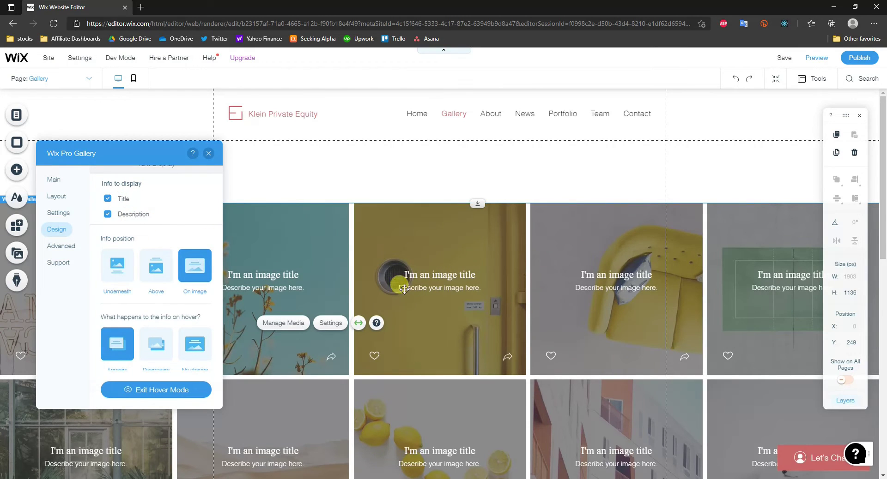
pyautogui.scroll(-2, 157, 231)
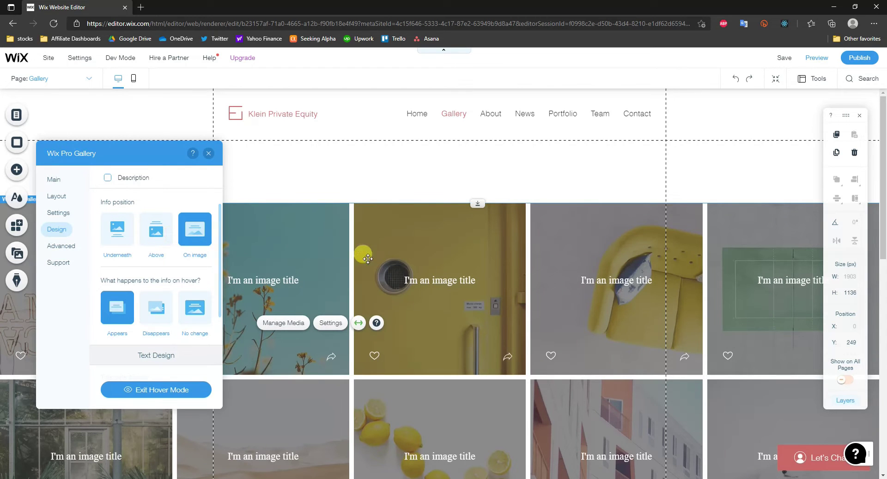
pyautogui.click(155, 233)
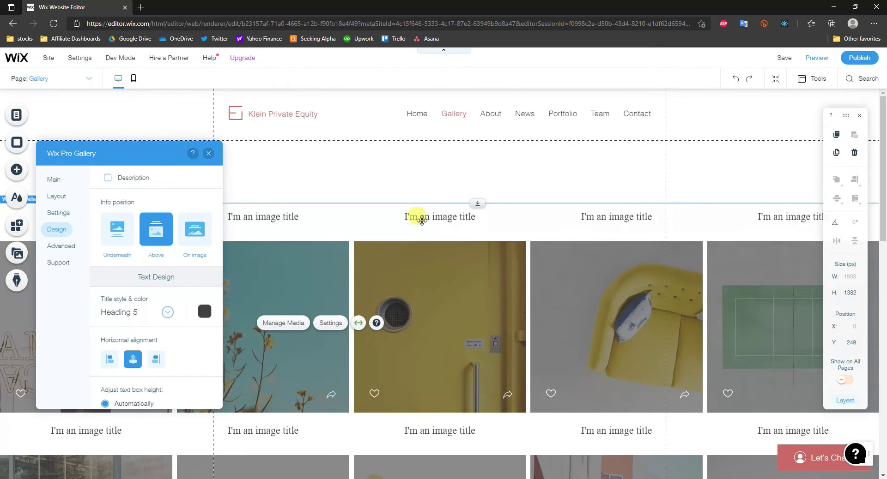
pyautogui.click(117, 230)
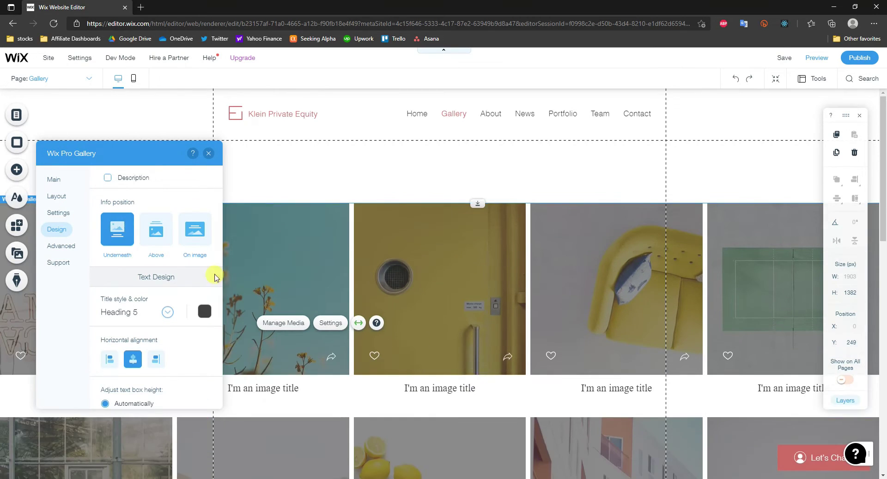
pyautogui.click(195, 229)
pyautogui.scroll(-1, 143, 249)
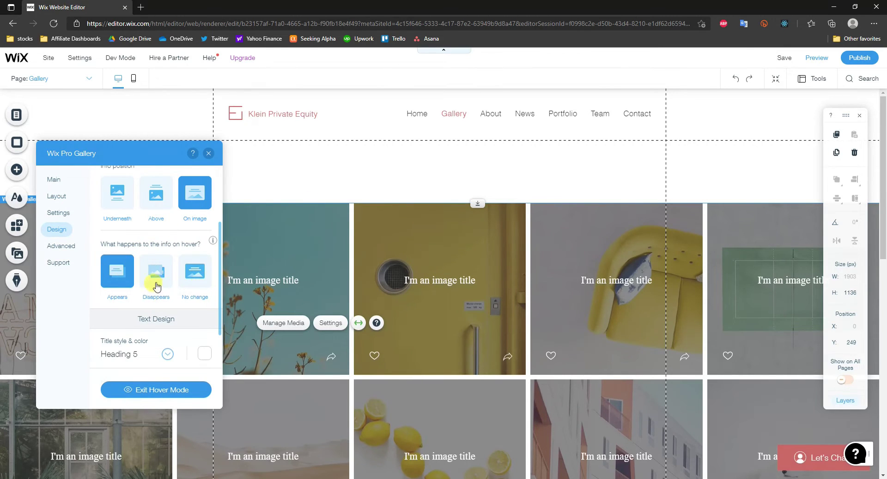
pyautogui.scroll(-1, 157, 286)
pyautogui.scroll(-1, 157, 257)
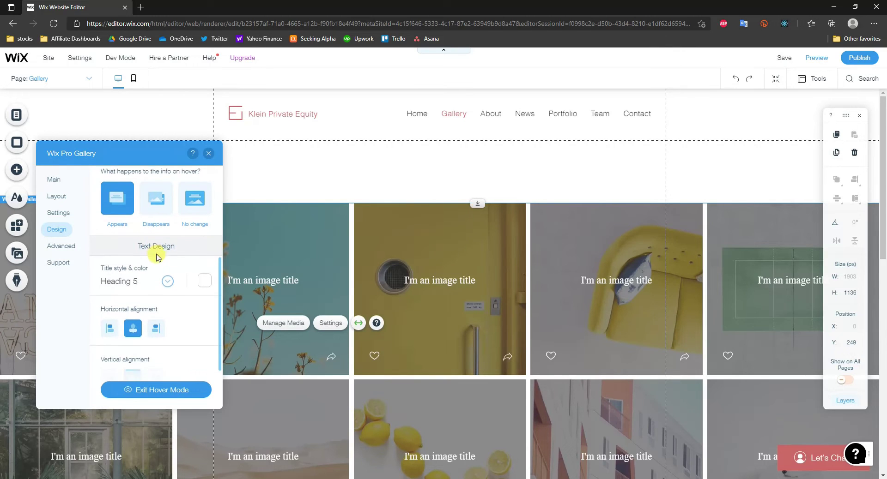
# Set the image title font to Arial at 30 px.
pyautogui.click(168, 282)
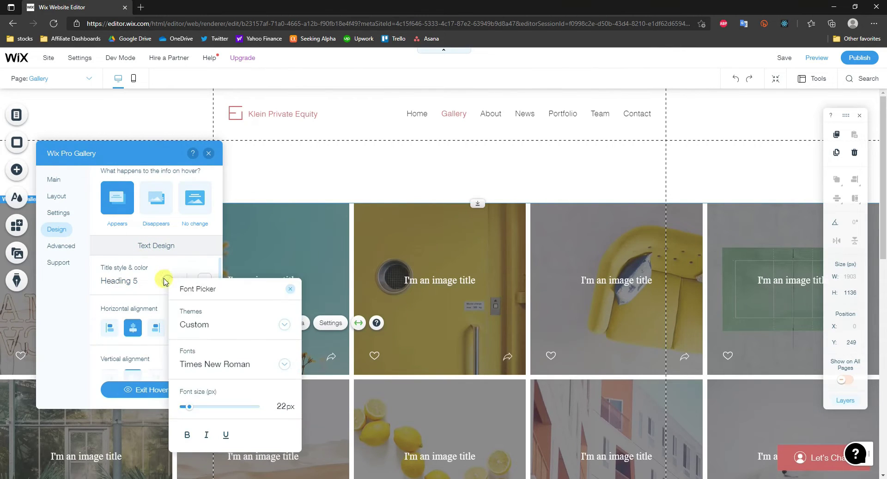
pyautogui.click(143, 294)
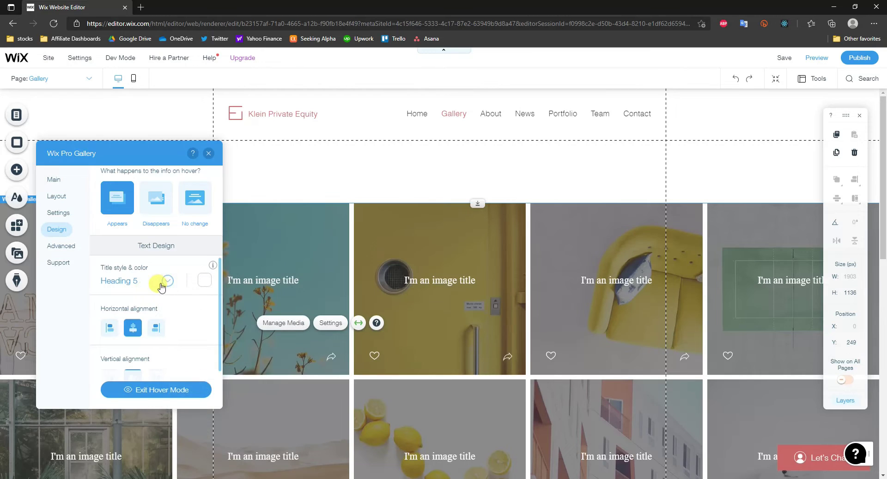
pyautogui.click(166, 282)
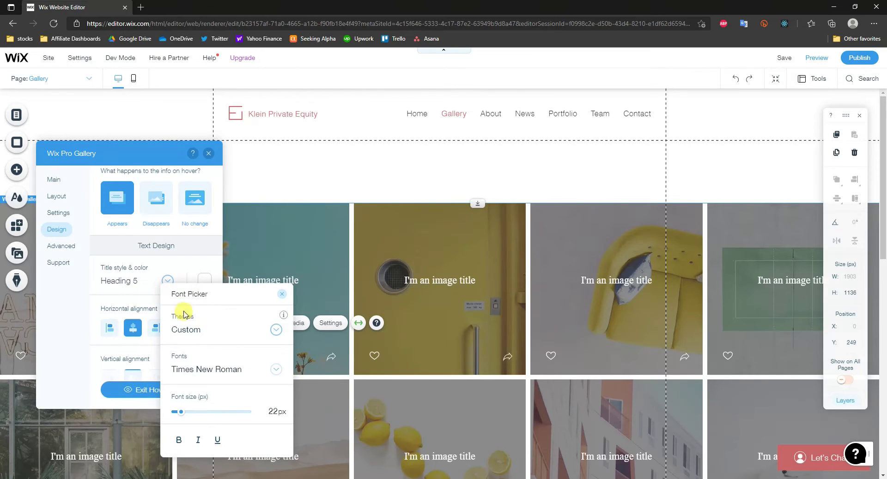
pyautogui.moveTo(198, 416); pyautogui.dragTo(184, 416)
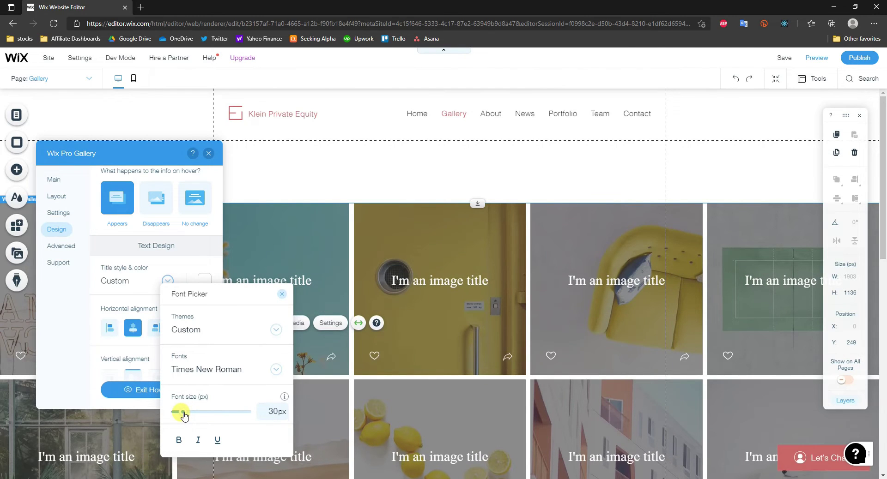
pyautogui.click(274, 370)
pyautogui.scroll(-3, 234, 418)
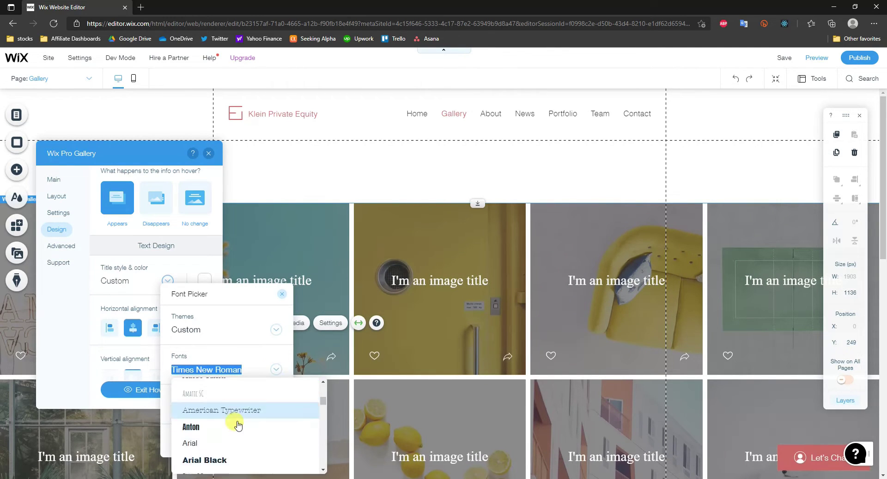
pyautogui.click(237, 414)
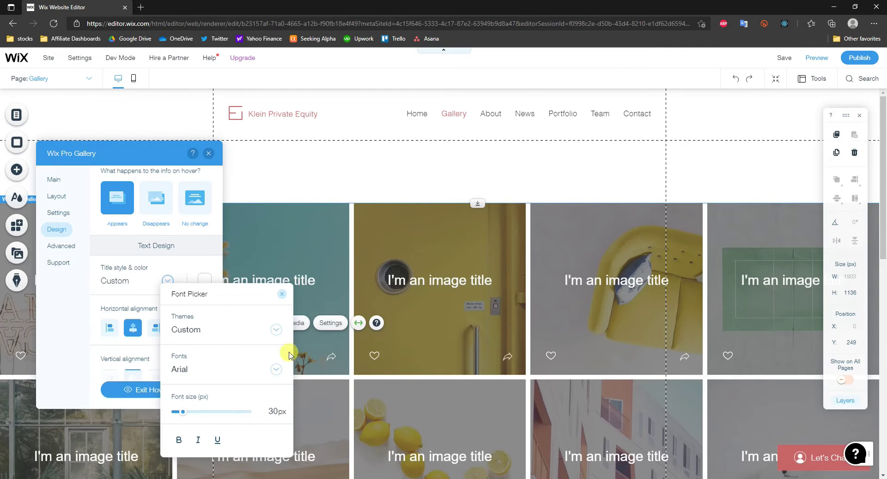
# Make the image titles white.
pyautogui.click(204, 281)
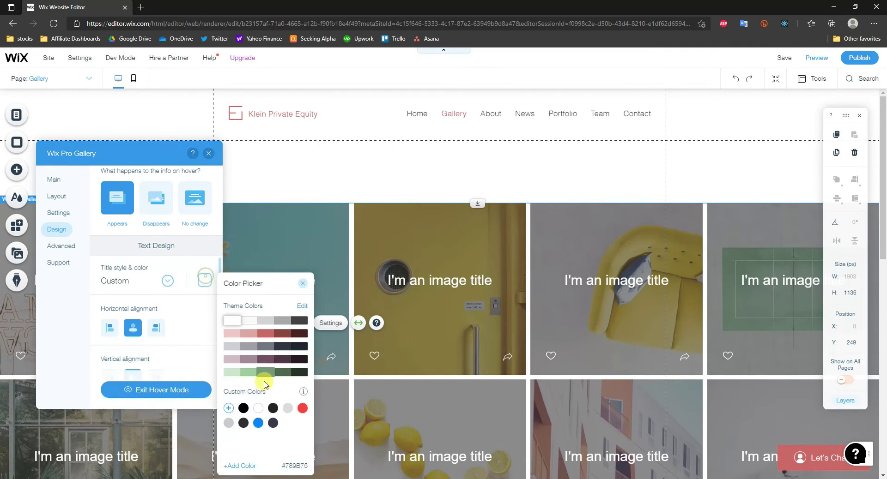
pyautogui.click(257, 424)
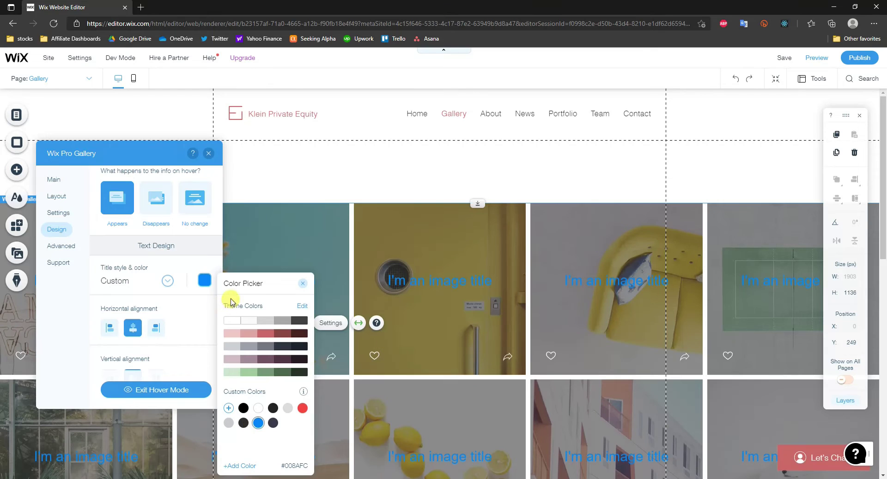
pyautogui.click(235, 324)
pyautogui.click(188, 301)
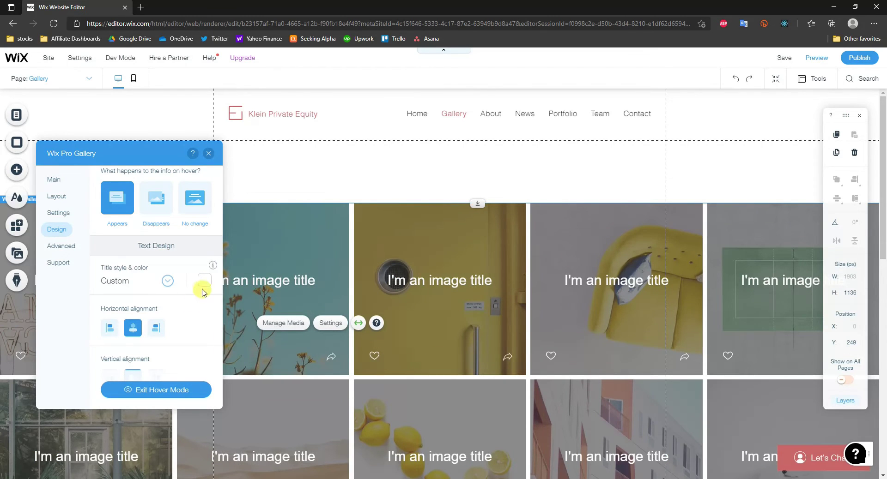
# Centre the image titles horizontally and vertically.
pyautogui.scroll(-1, 189, 300)
pyautogui.click(109, 292)
pyautogui.click(157, 292)
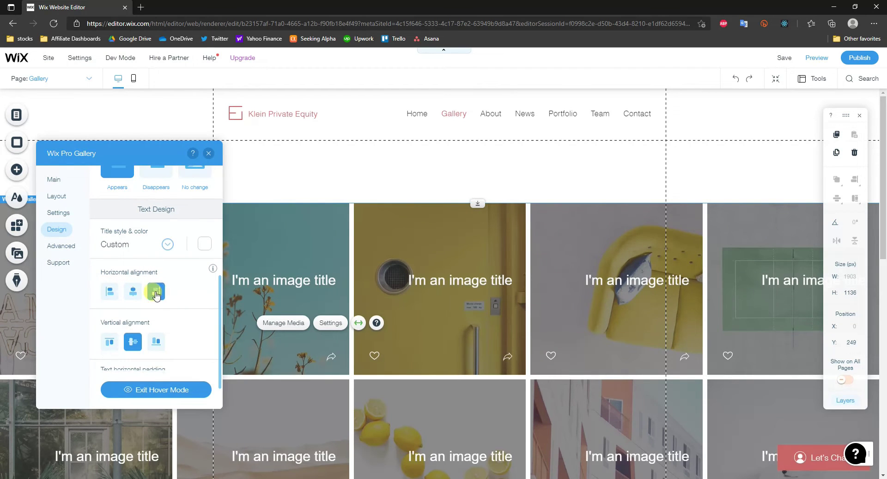
pyautogui.click(133, 291)
pyautogui.scroll(-1, 198, 311)
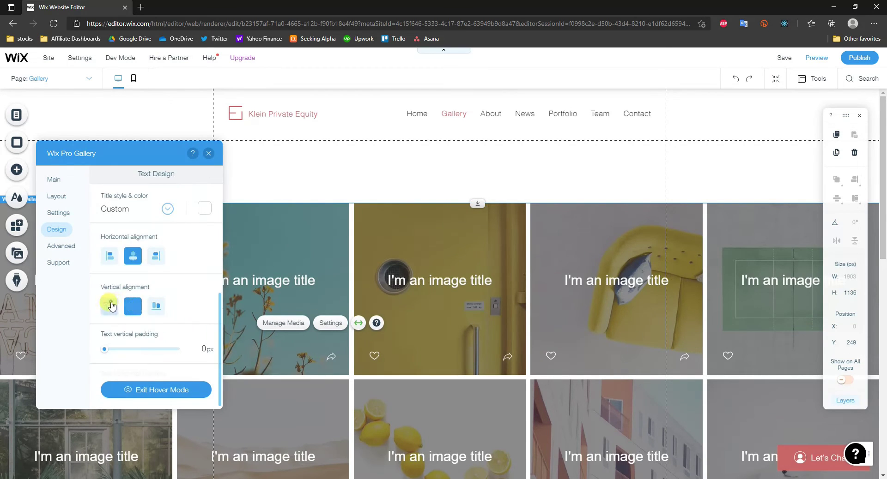
pyautogui.click(111, 306)
pyautogui.click(156, 306)
pyautogui.click(133, 306)
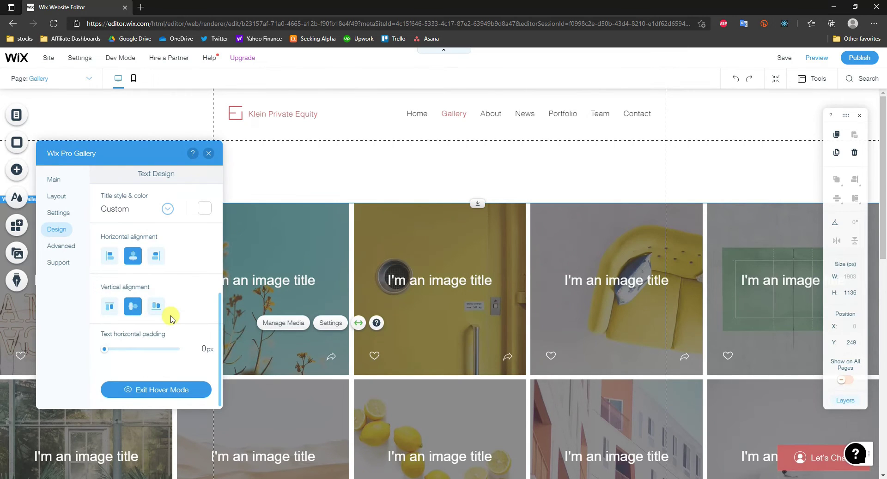
# Add a custom button to each gallery image, labelled 'button text'.
pyautogui.press('Escape')
pyautogui.click(206, 237)
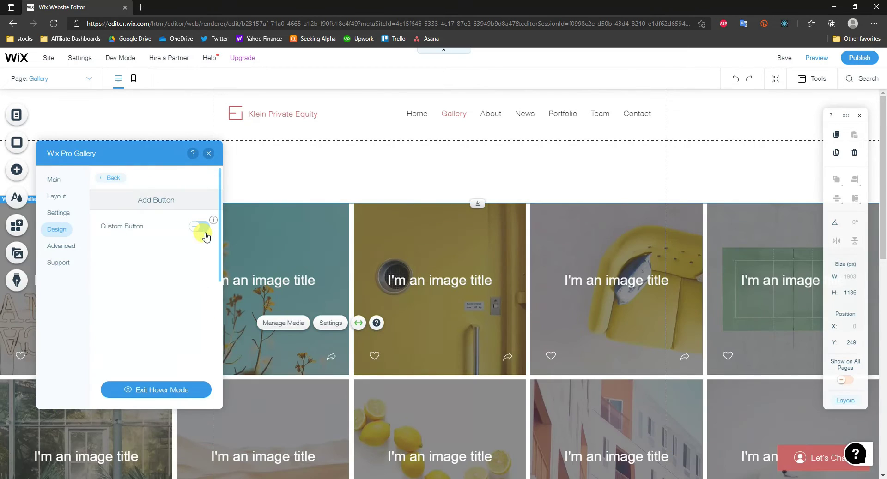
pyautogui.click(199, 226)
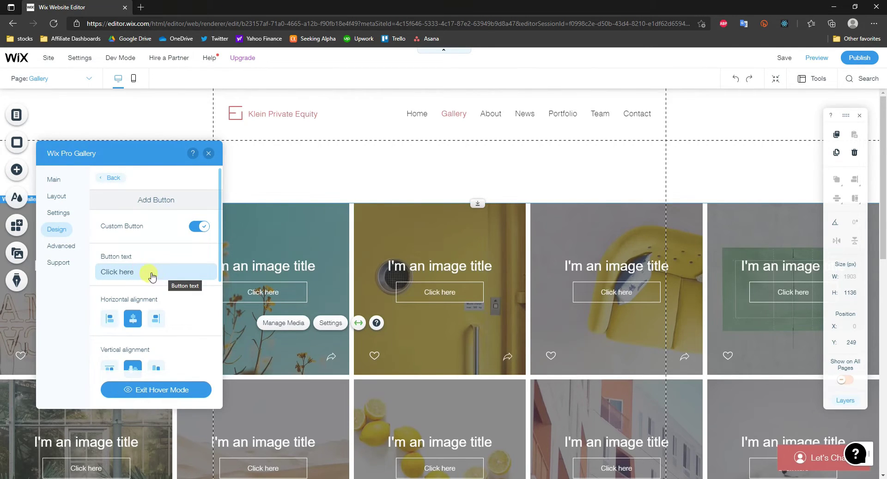
pyautogui.click(133, 273)
pyautogui.hotkey('ctrl', 'a')
pyautogui.write('button text')
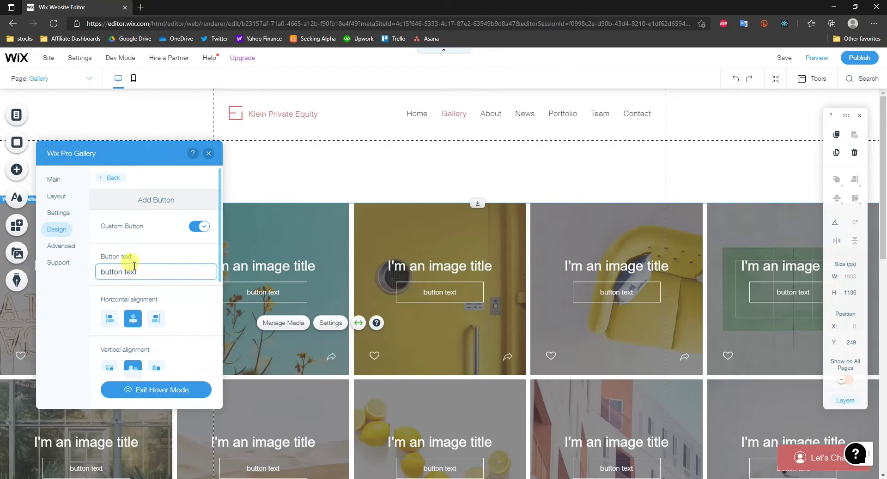
pyautogui.scroll(-1, 180, 299)
# Try centred text and a fully transparent background on the button, then remove the custom buttons.
pyautogui.click(109, 283)
pyautogui.click(132, 282)
pyautogui.scroll(-3, 159, 300)
pyautogui.scroll(-1, 173, 307)
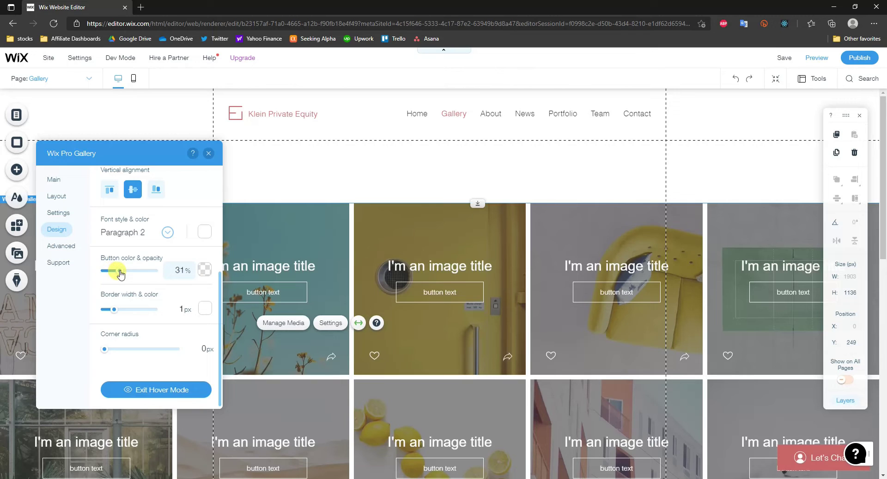
pyautogui.moveTo(130, 274); pyautogui.dragTo(78, 272)
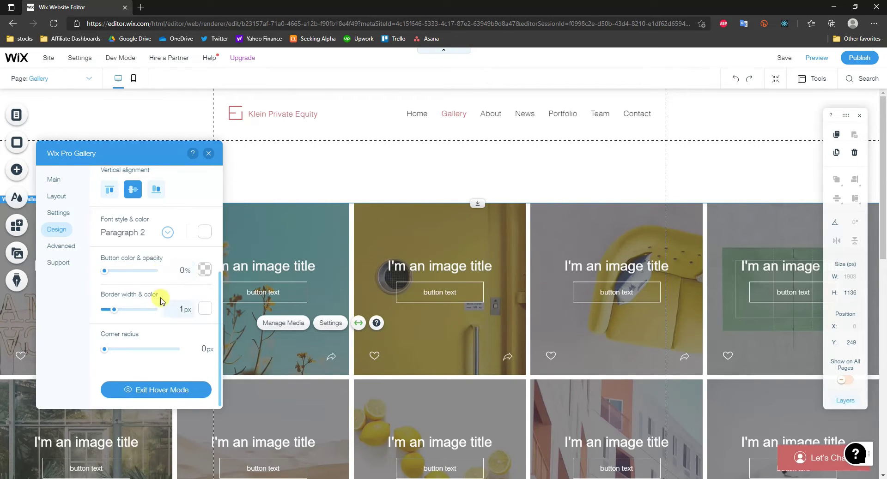
pyautogui.scroll(5, 165, 263)
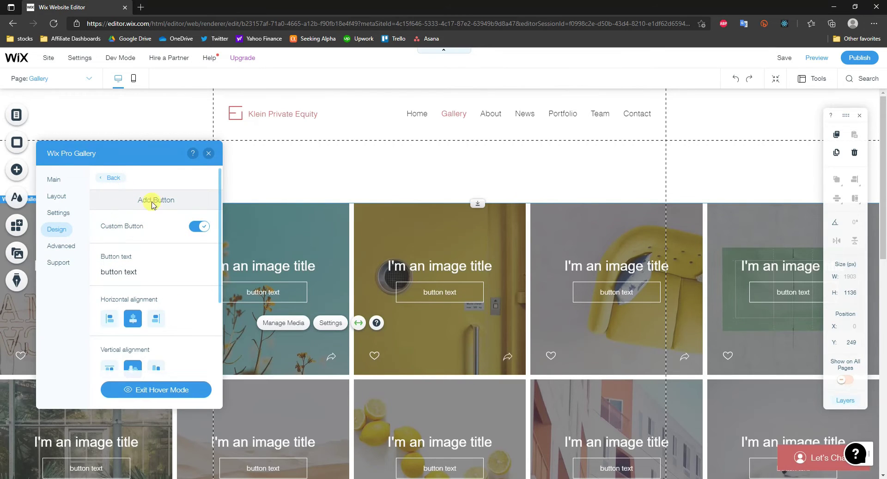
pyautogui.click(199, 226)
pyautogui.click(110, 178)
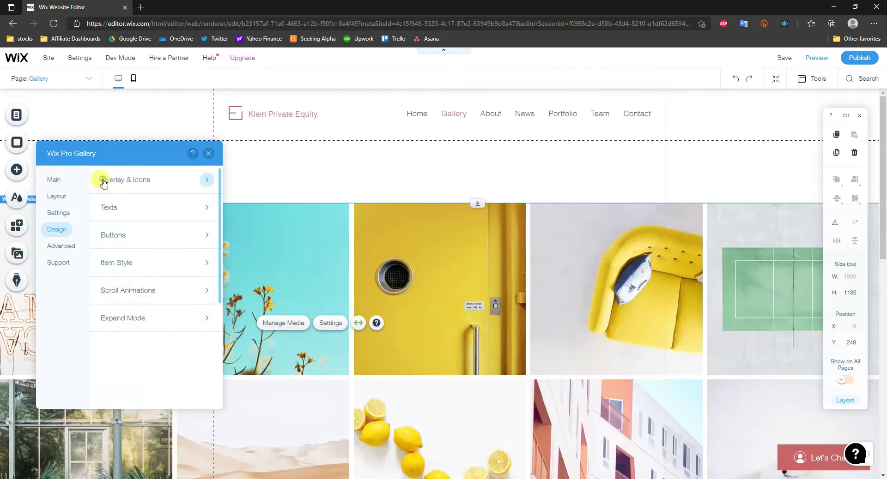
# Give each gallery item a 7 px dark grey border in Item Style.
pyautogui.click(205, 262)
pyautogui.scroll(-1, 184, 286)
pyautogui.scroll(1, 164, 298)
pyautogui.moveTo(104, 235); pyautogui.dragTo(121, 236)
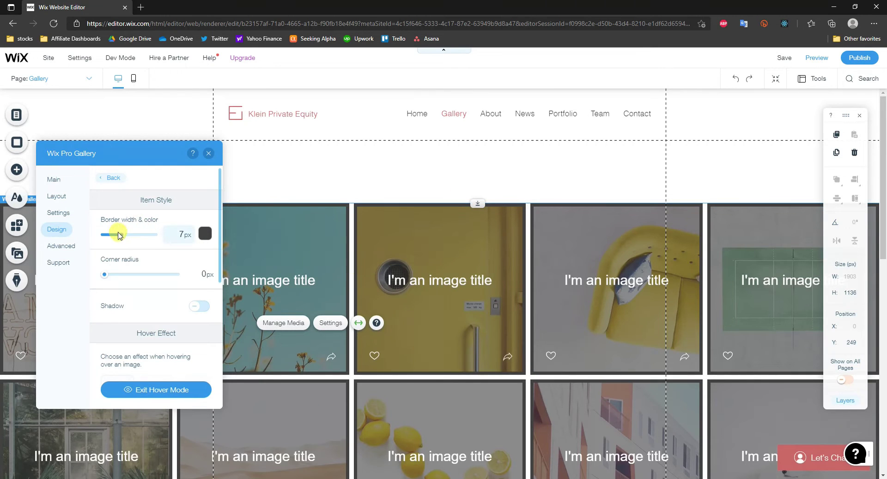
# Give the gallery images a 5 px blue border.
pyautogui.moveTo(122, 236); pyautogui.dragTo(117, 236)
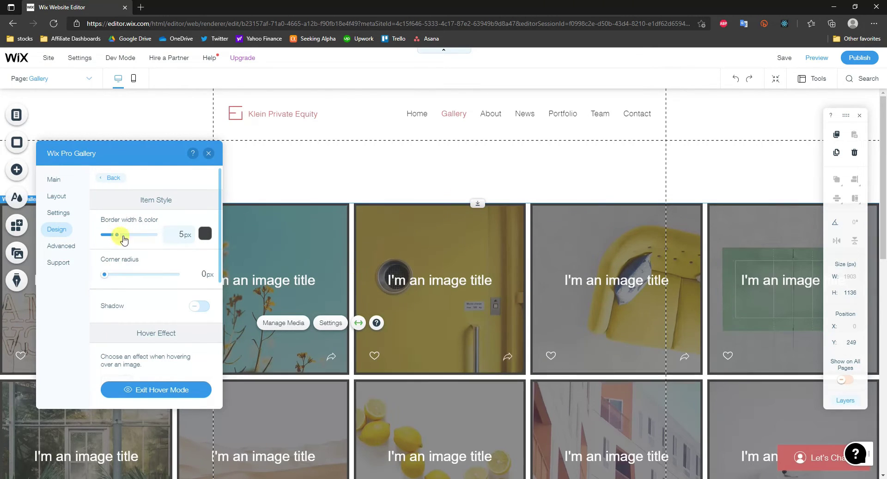
pyautogui.click(203, 233)
pyautogui.click(257, 377)
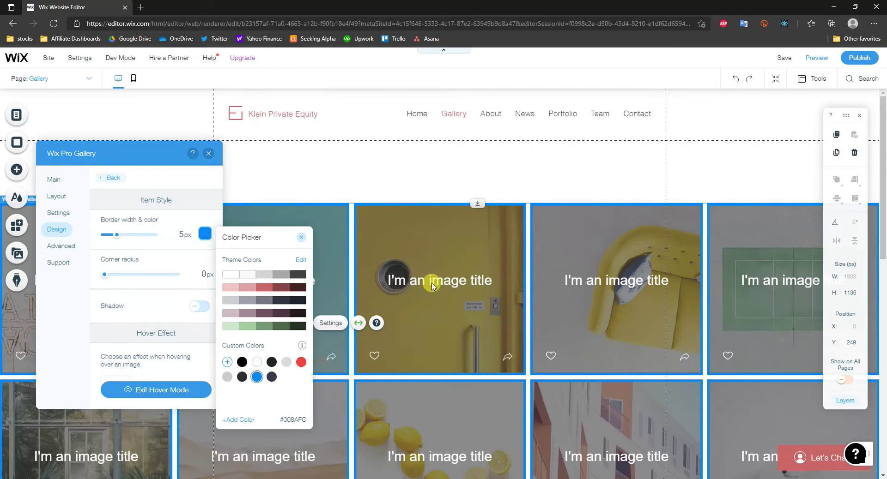
pyautogui.click(215, 212)
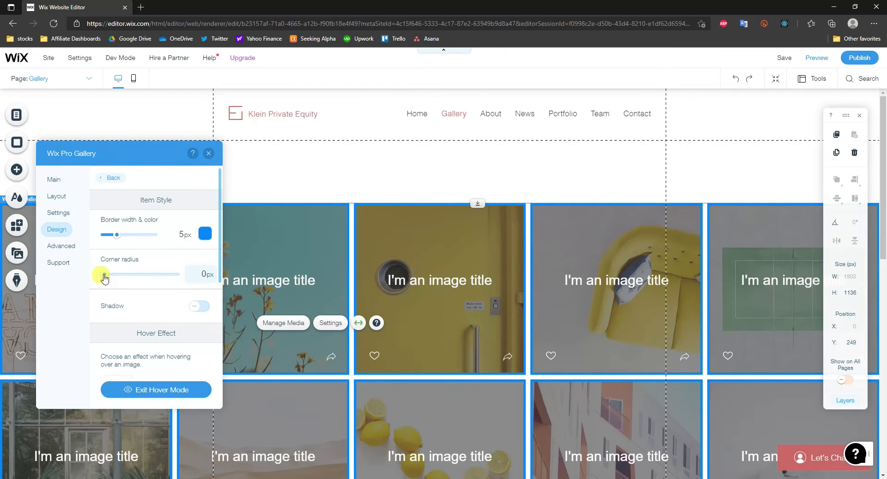
# Round item corners to 17 px, keep shadows off, and set a Zoom in hover effect.
pyautogui.moveTo(106, 277); pyautogui.dragTo(106, 279)
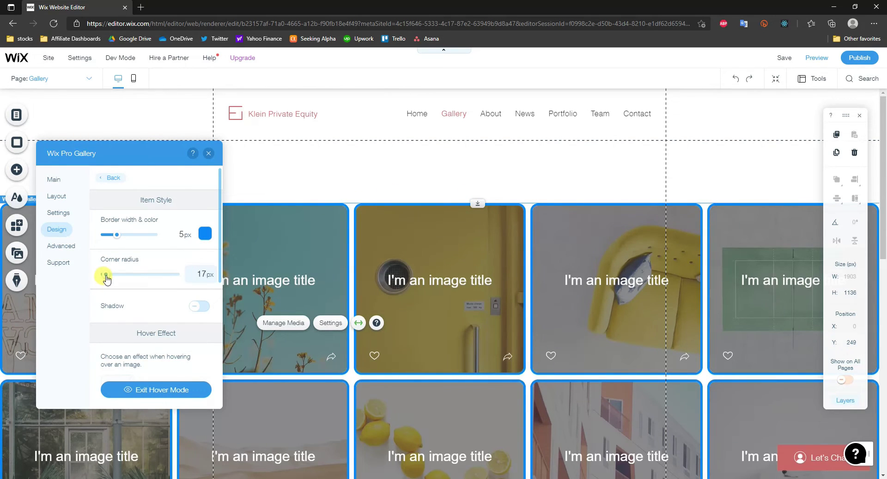
pyautogui.click(202, 305)
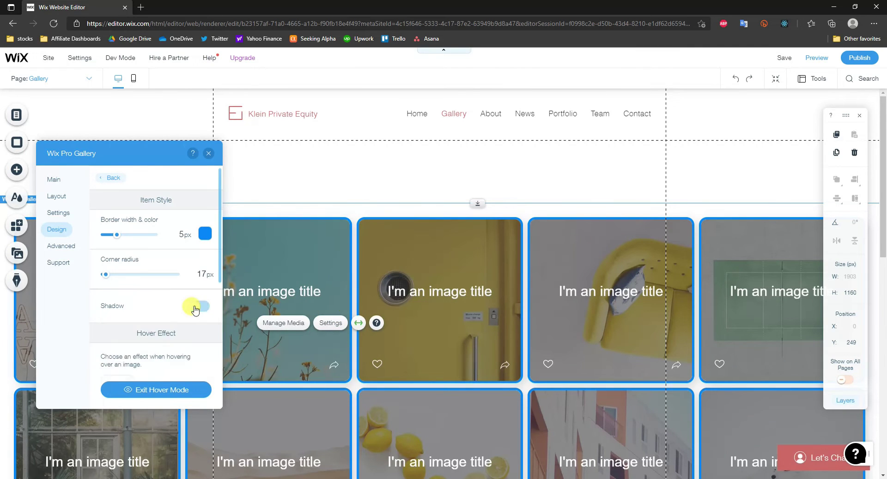
pyautogui.click(195, 308)
pyautogui.scroll(-3, 164, 308)
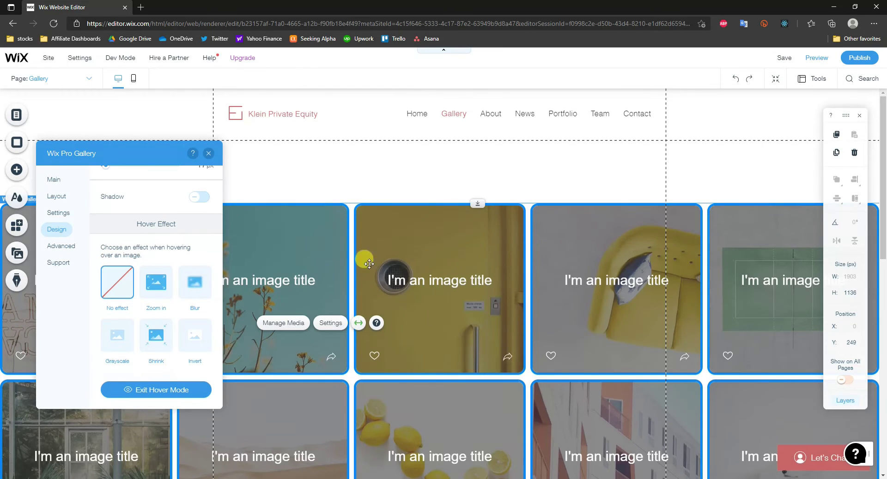
pyautogui.click(156, 291)
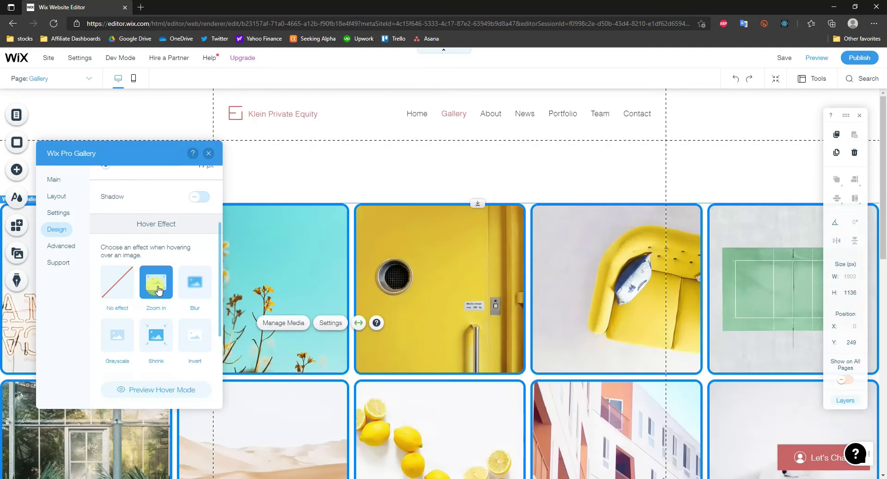
pyautogui.scroll(-2, 162, 283)
pyautogui.scroll(-1, 162, 284)
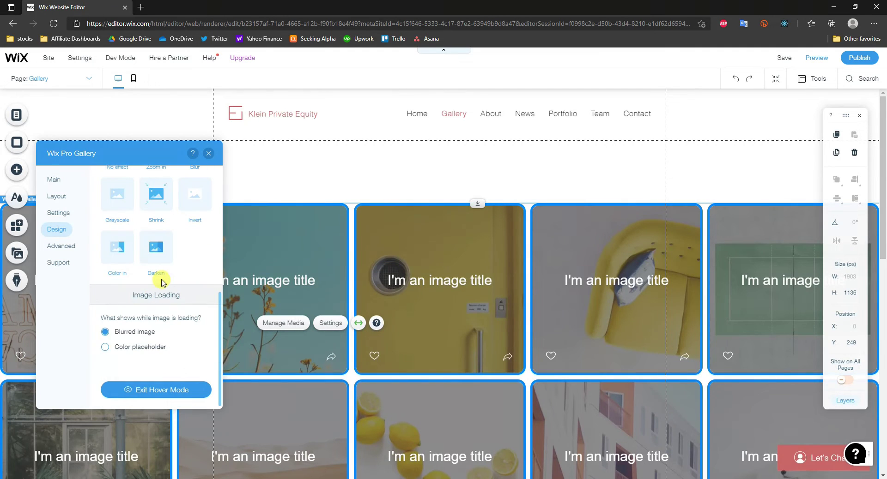
# Preview the Gallery page's blue-bordered rounded images, then return to the editor.
pyautogui.click(816, 58)
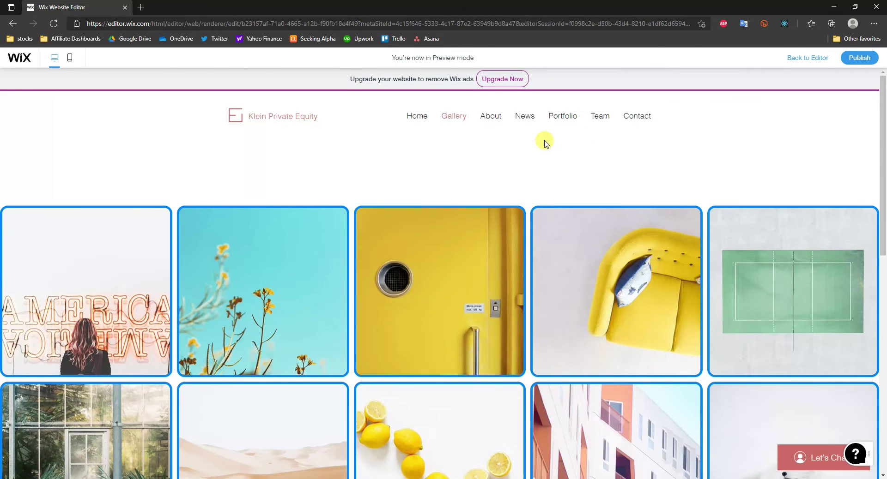
pyautogui.moveTo(438, 260)
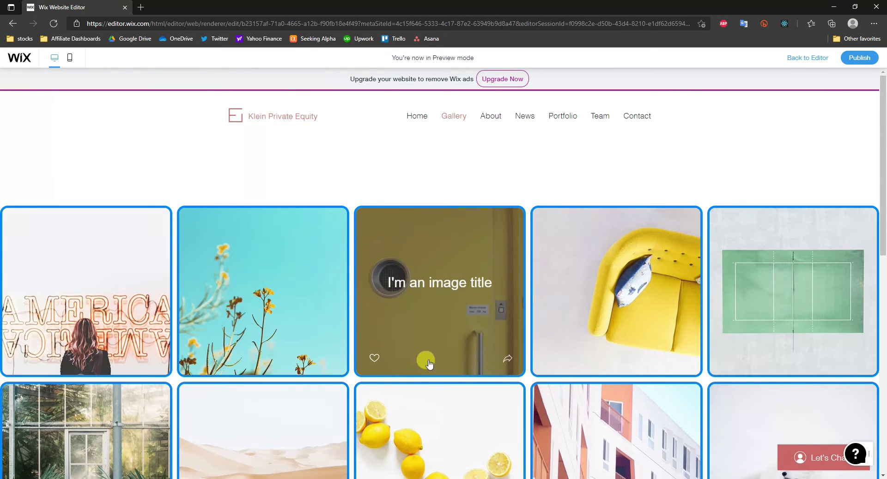
pyautogui.moveTo(206, 297)
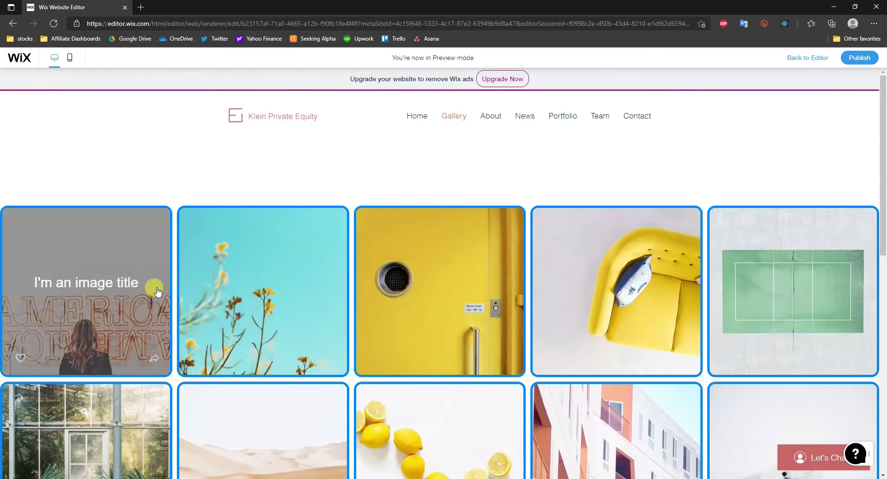
pyautogui.moveTo(506, 318)
pyautogui.scroll(-1, 693, 365)
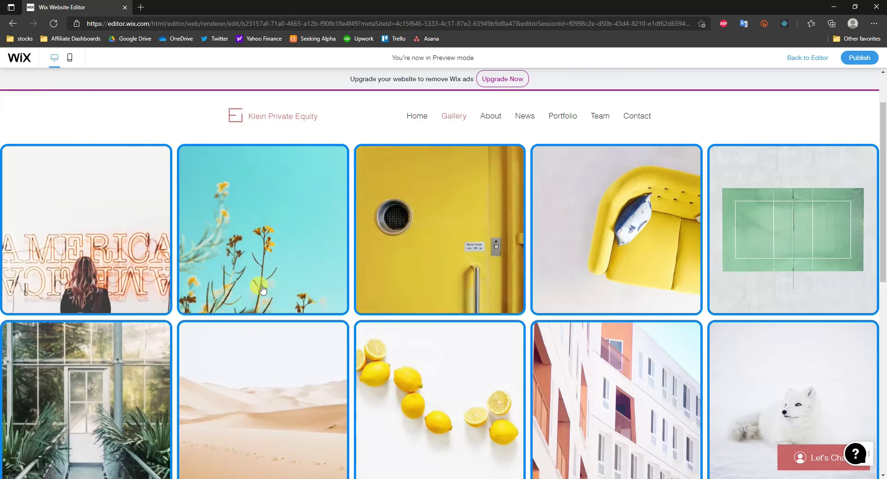
pyautogui.scroll(1, 684, 222)
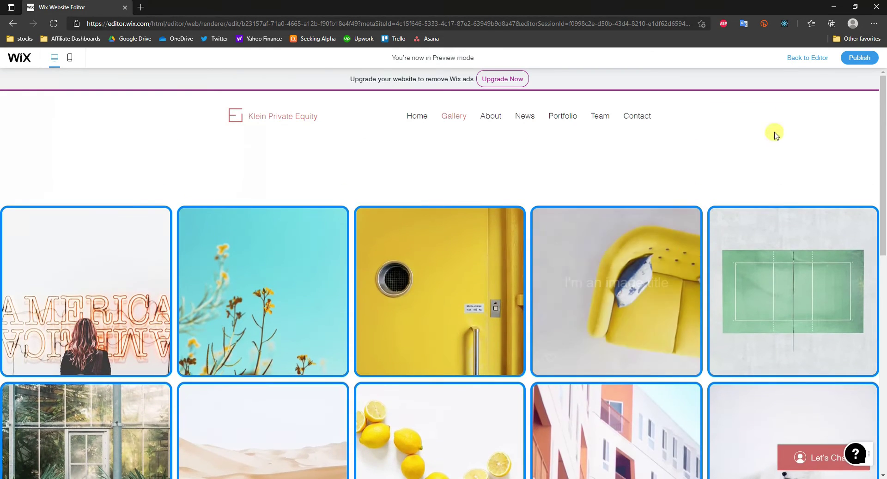
pyautogui.click(815, 57)
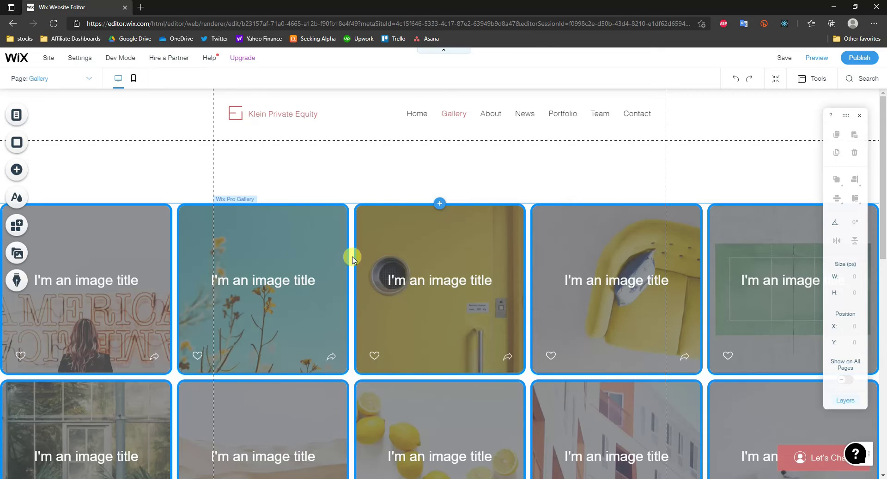
# Set the gallery's Design scroll animation to Slide up and preview the site.
pyautogui.click(293, 262)
pyautogui.click(344, 298)
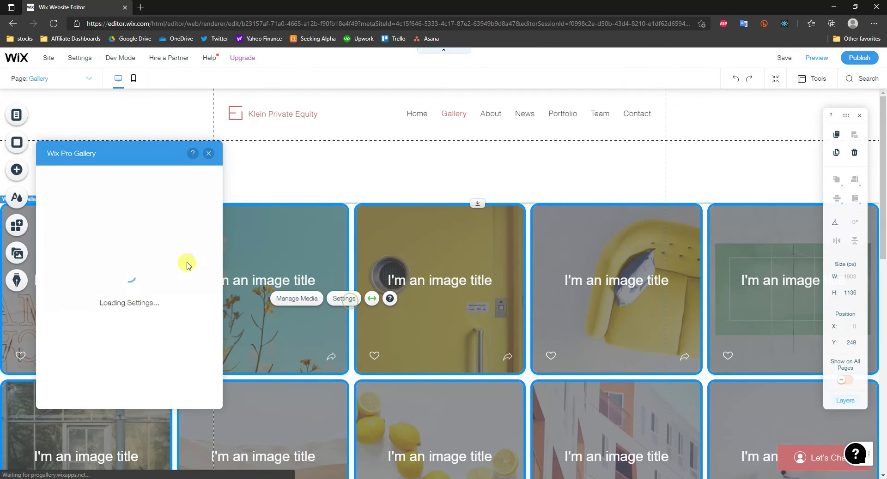
pyautogui.click(62, 231)
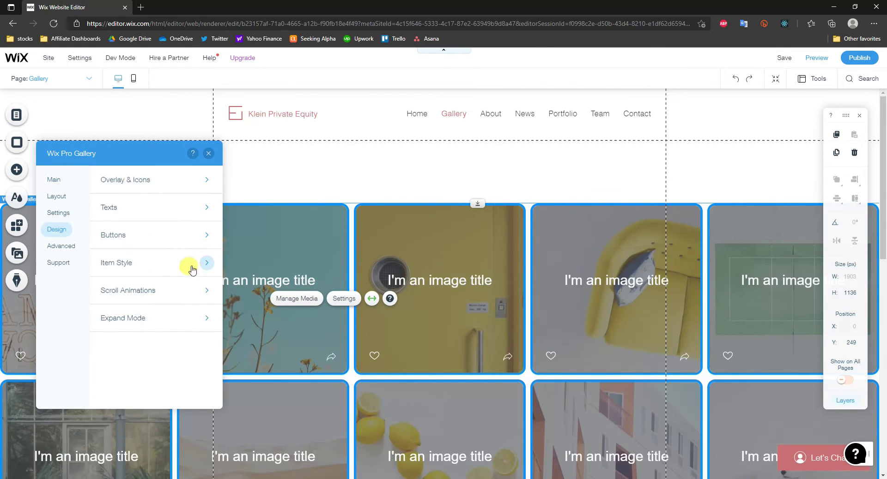
pyautogui.click(203, 290)
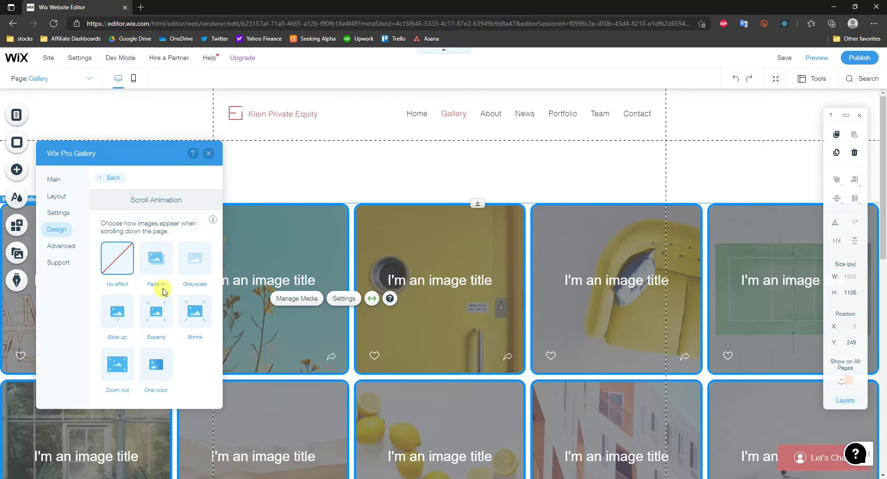
pyautogui.scroll(-1, 480, 310)
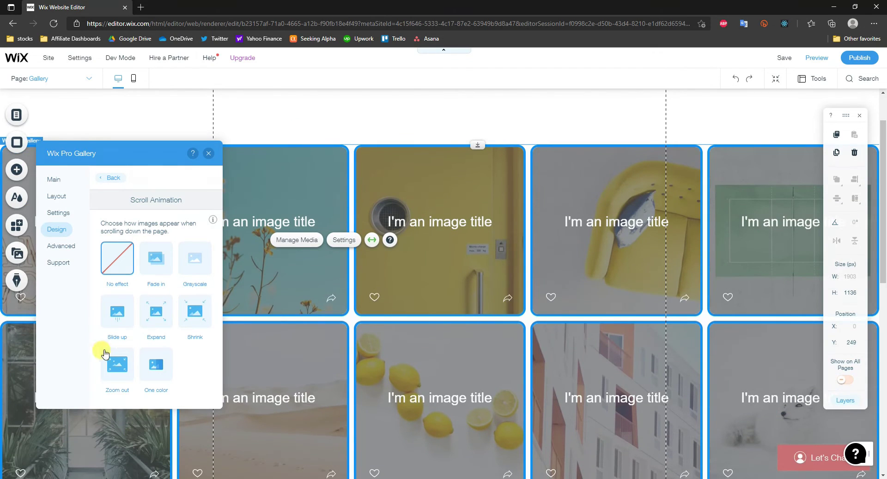
pyautogui.click(130, 323)
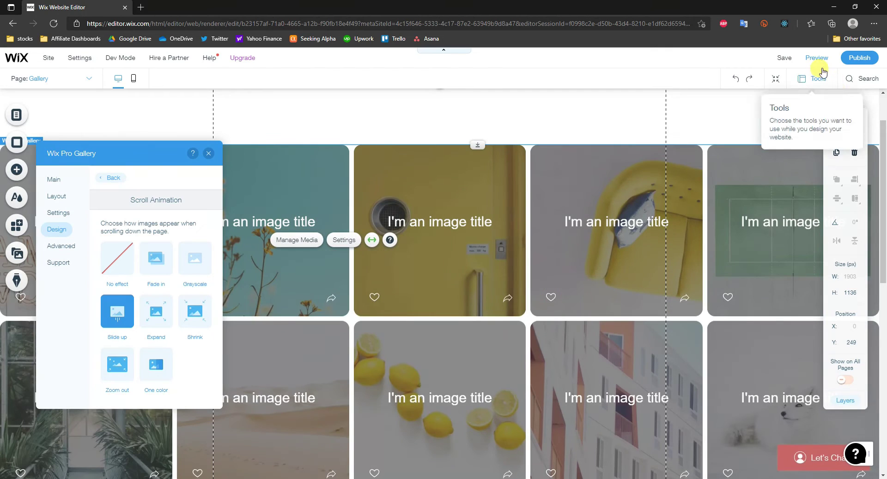
pyautogui.click(815, 57)
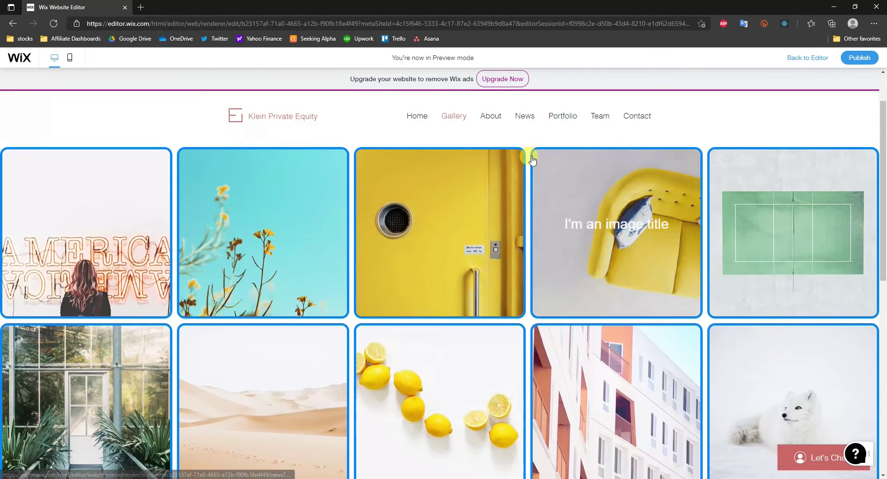
# Scroll the preview to watch images slide up, then reopen the gallery settings in the editor.
pyautogui.scroll(-5, 531, 160)
pyautogui.scroll(5, 530, 162)
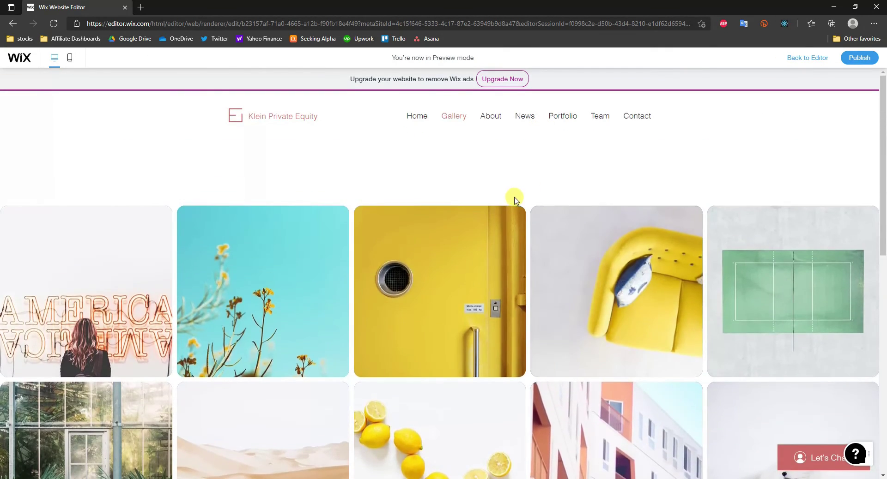
pyautogui.scroll(-4, 516, 200)
pyautogui.scroll(2, 516, 208)
pyautogui.scroll(-5, 516, 212)
pyautogui.scroll(4, 515, 219)
pyautogui.scroll(-4, 516, 220)
pyautogui.scroll(6, 633, 297)
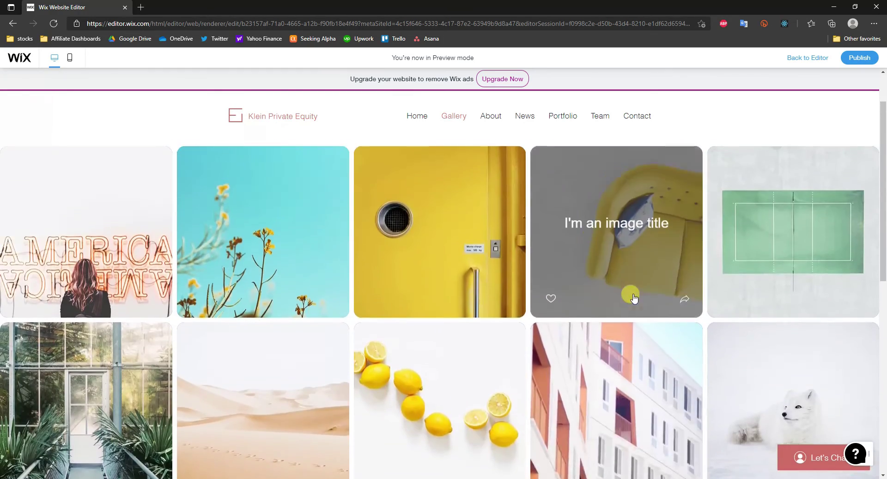
pyautogui.scroll(-4, 633, 297)
pyautogui.scroll(1, 507, 359)
pyautogui.scroll(6, 571, 357)
pyautogui.scroll(-8, 572, 352)
pyautogui.scroll(3, 607, 315)
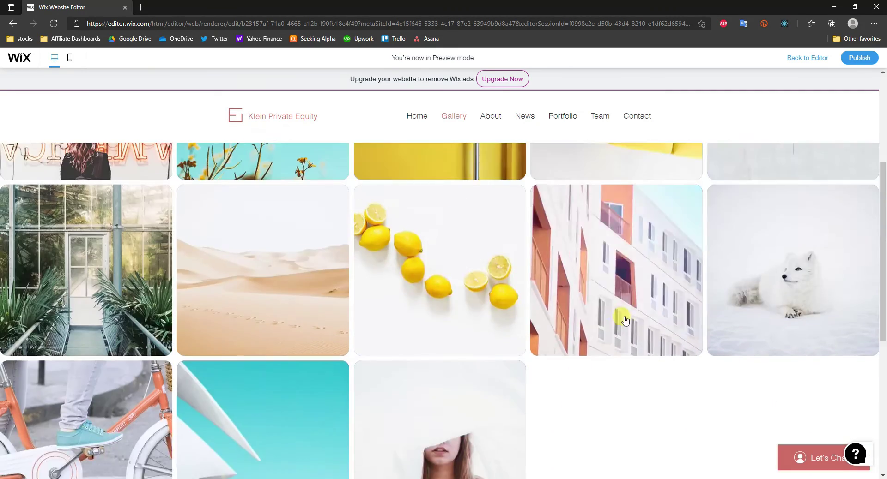
pyautogui.scroll(4, 607, 315)
pyautogui.click(327, 302)
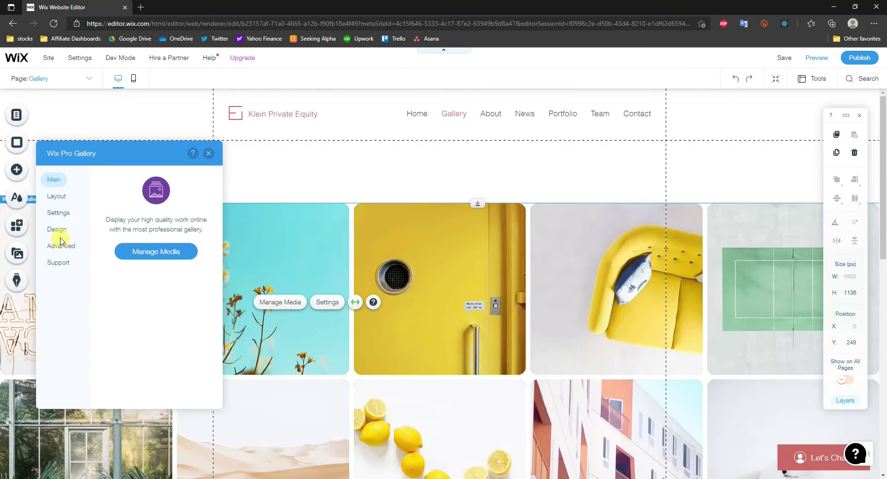
# Review the Scroll Animations and Expand Mode options under Design, returning to the design list.
pyautogui.click(56, 229)
pyautogui.click(211, 286)
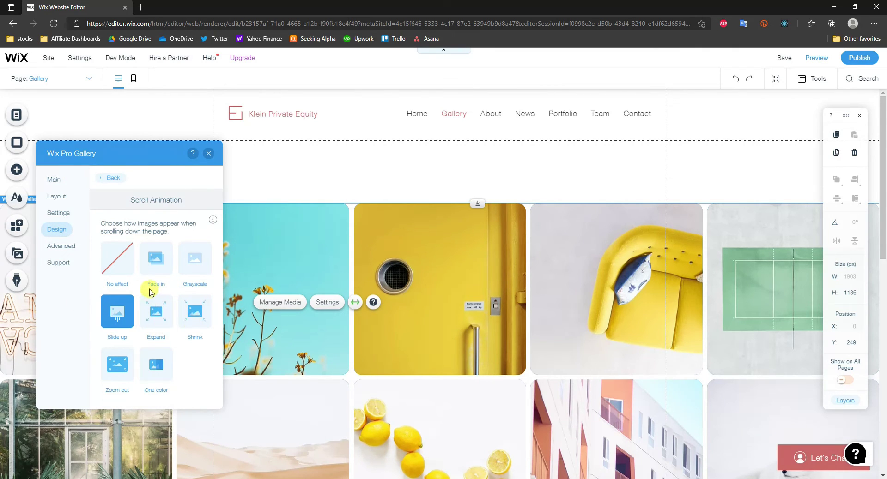
pyautogui.click(113, 178)
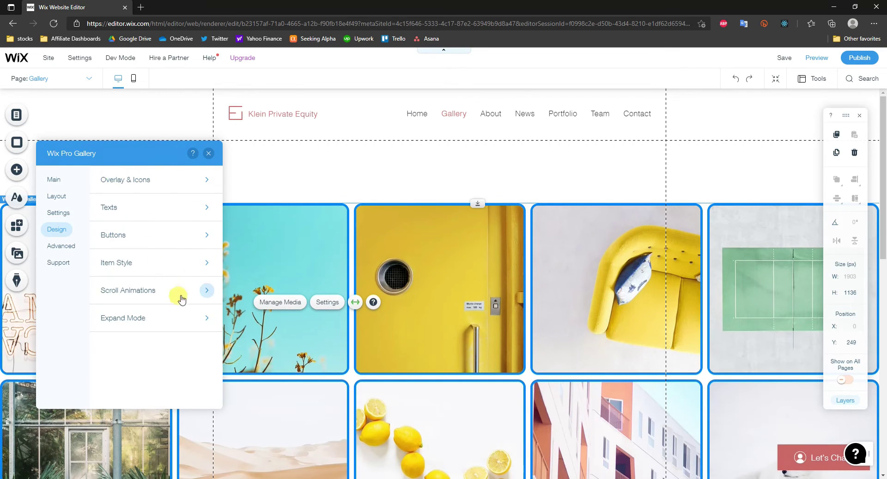
pyautogui.click(207, 319)
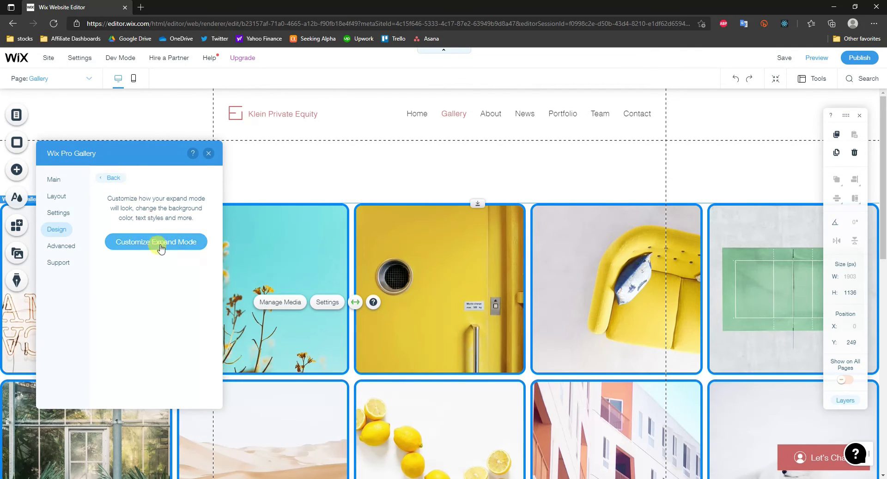
pyautogui.click(112, 178)
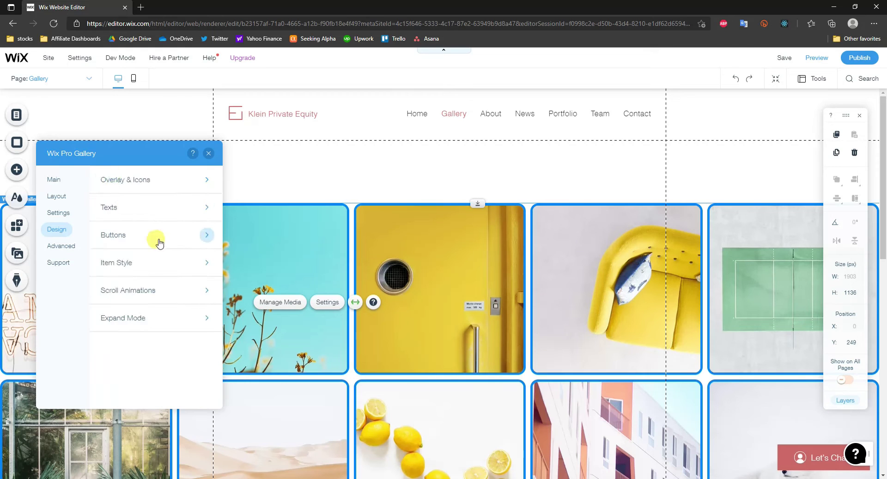
# In Advanced settings, switch gallery direction to Right to left, then back to Left to right.
pyautogui.click(61, 246)
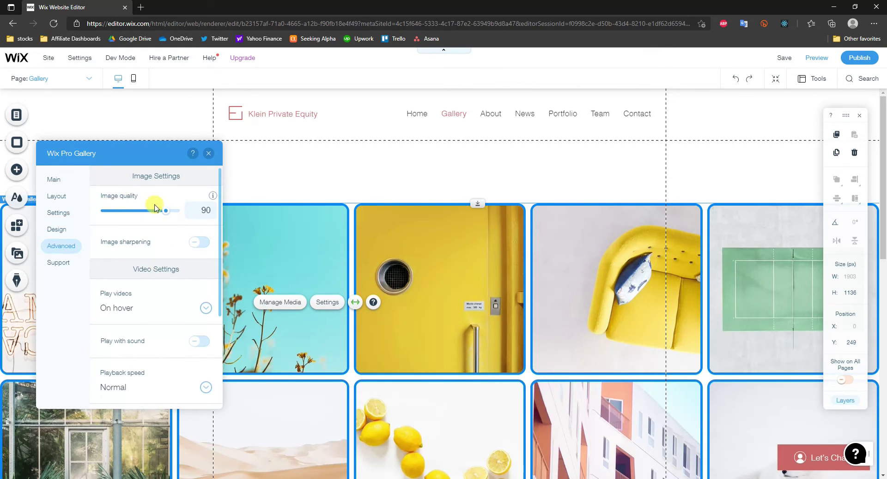
pyautogui.scroll(-3, 153, 233)
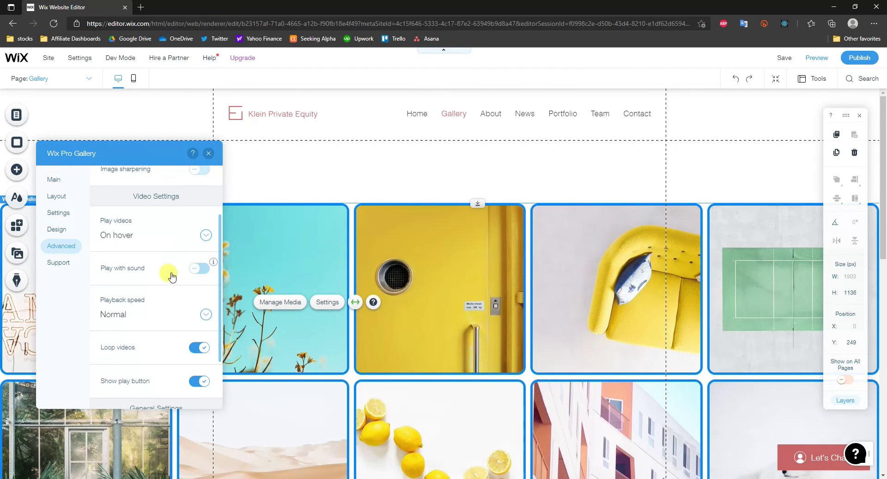
pyautogui.scroll(-2, 200, 277)
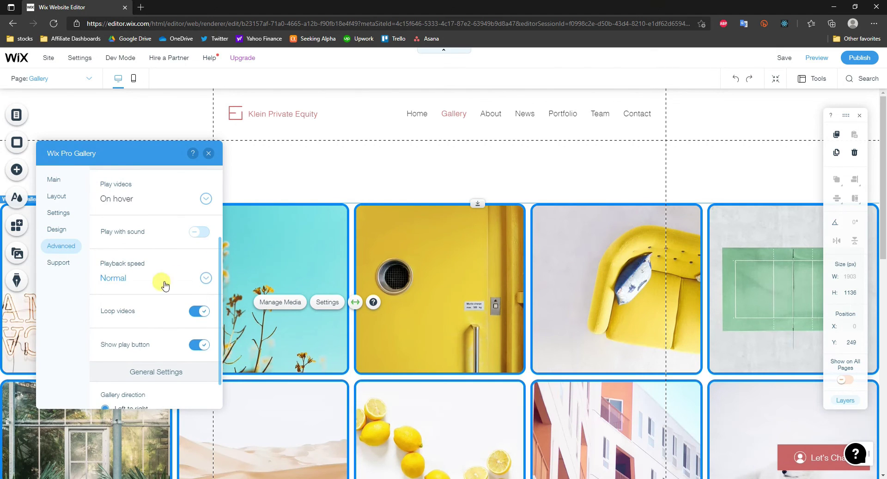
pyautogui.scroll(-1, 160, 286)
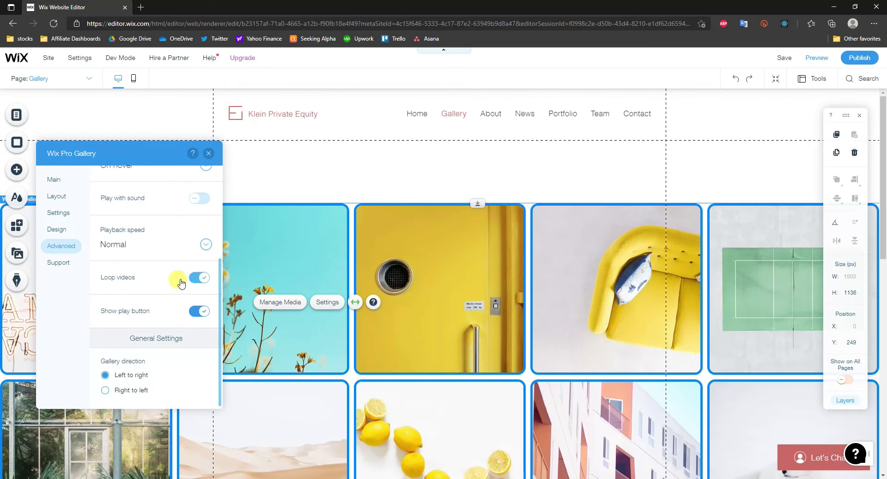
pyautogui.click(133, 391)
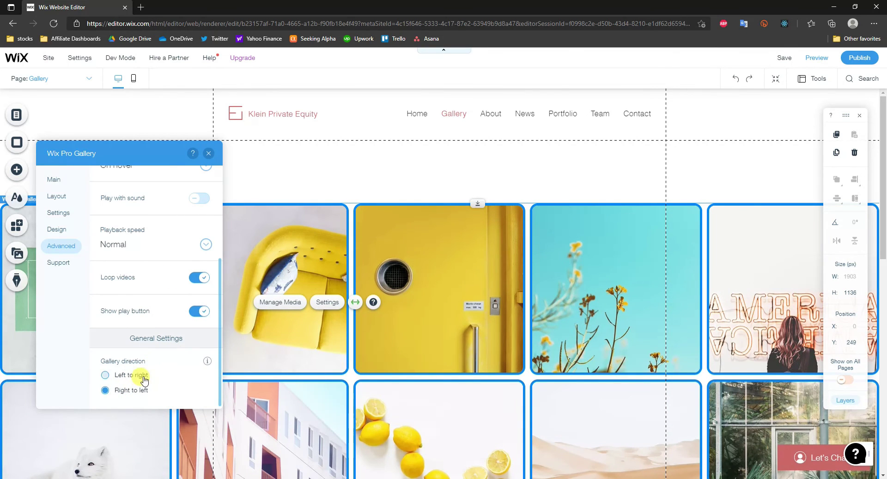
pyautogui.click(144, 377)
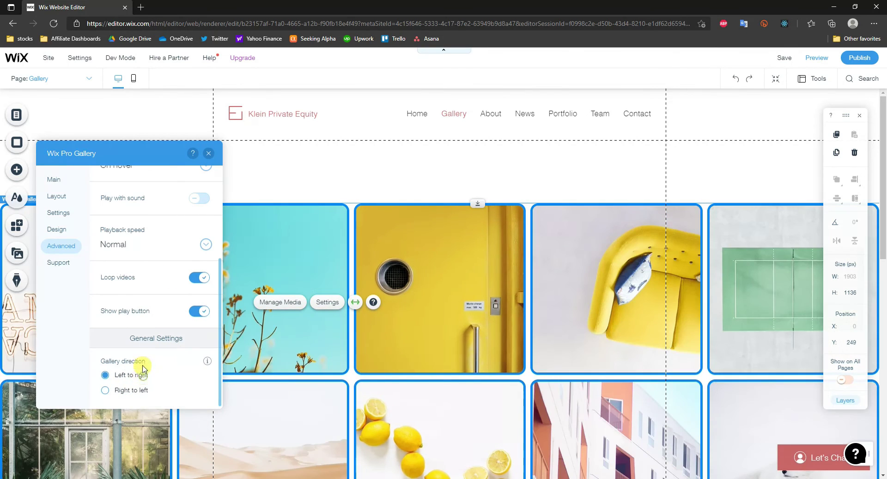
pyautogui.click(63, 179)
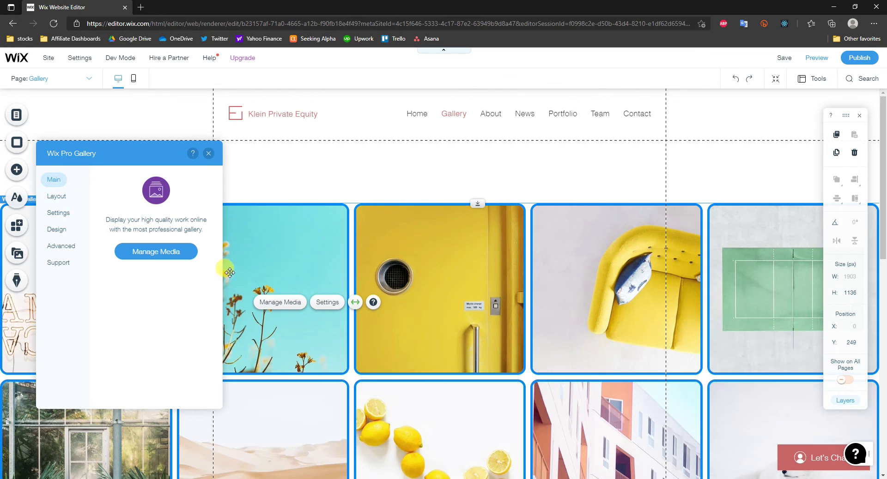
# Open Manage Media, leave image 9 in place, select all 13 images, and close the organiser.
pyautogui.click(159, 253)
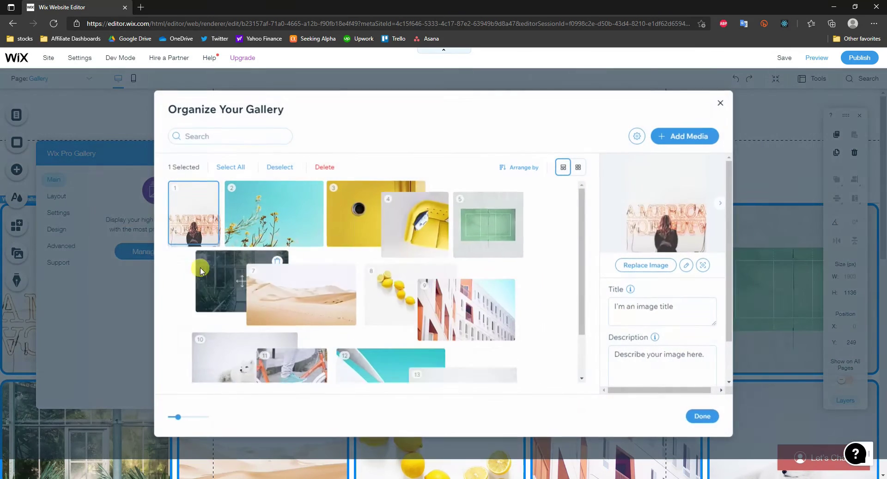
pyautogui.moveTo(509, 274); pyautogui.dragTo(563, 272)
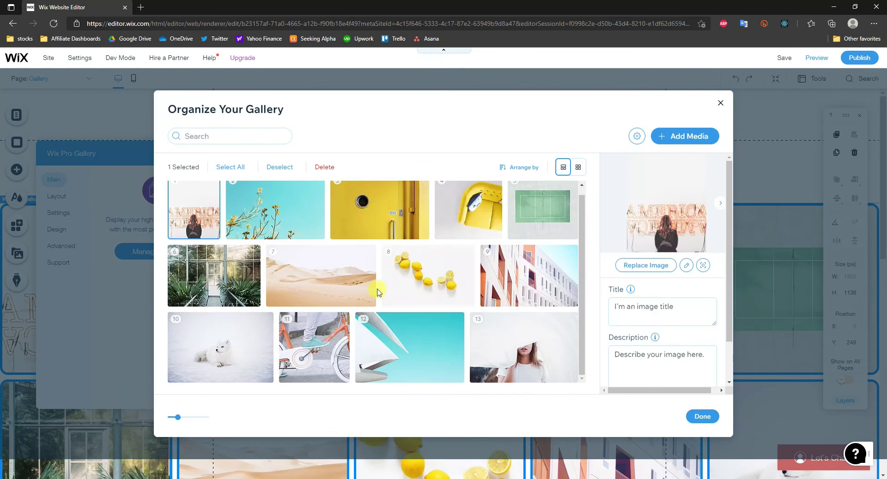
pyautogui.scroll(1, 290, 231)
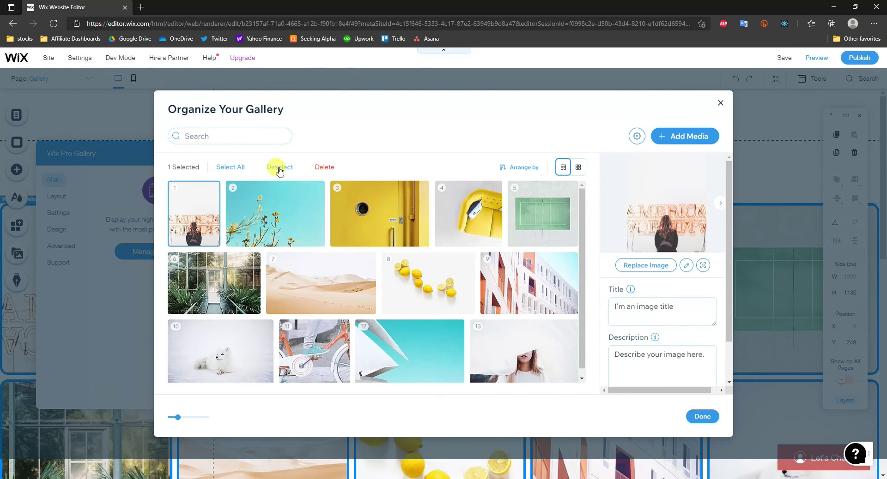
pyautogui.click(236, 167)
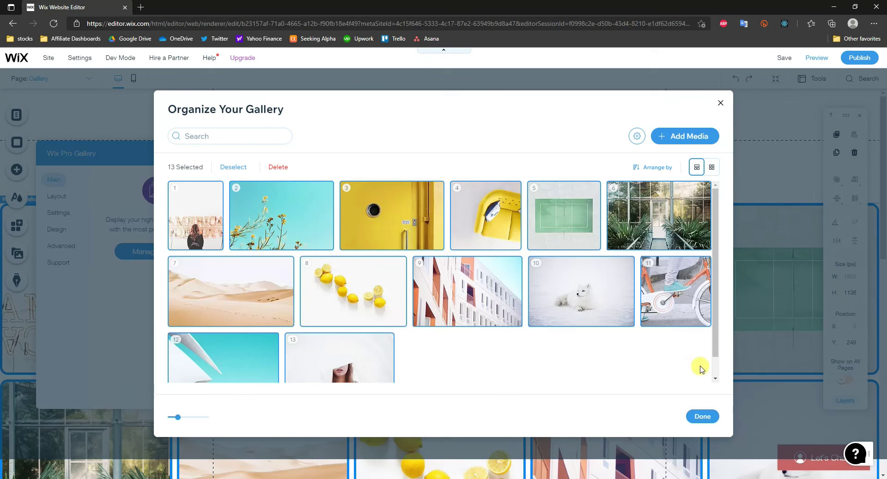
pyautogui.click(702, 416)
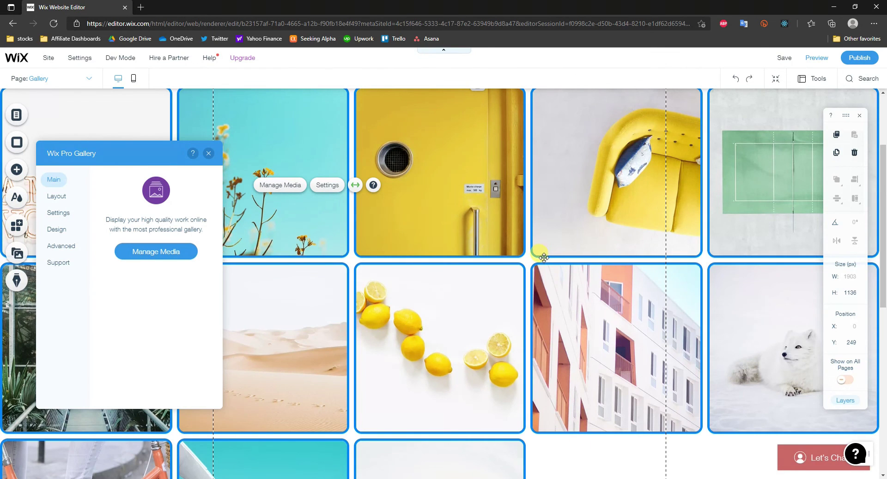